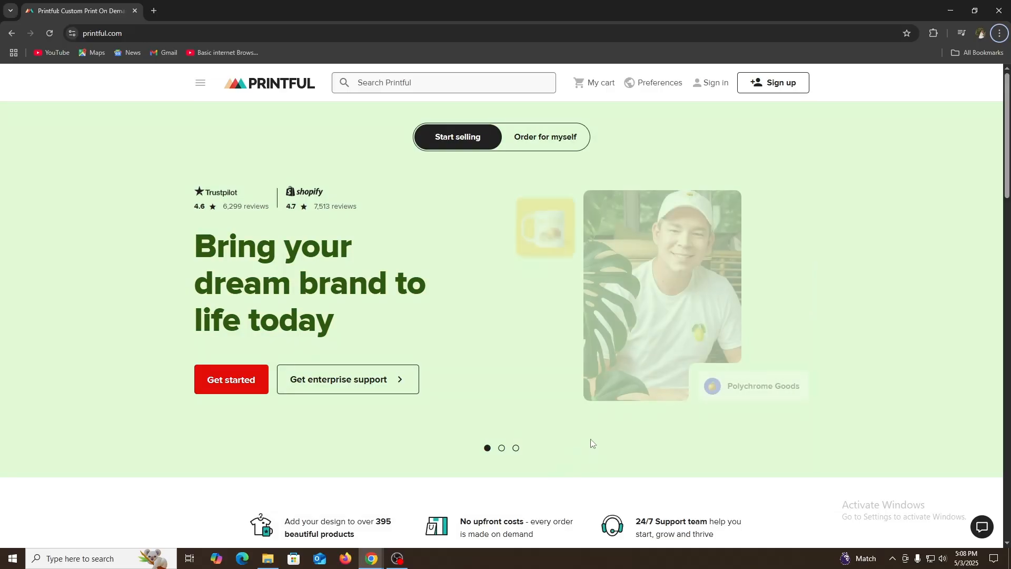
Look through the Printful home page's customer reviews and the sections on profit margins, product quality and production.
scroll(591, 443, down, 4)
scroll(584, 440, up, 4)
scroll(632, 411, down, 4)
scroll(726, 426, down, 2)
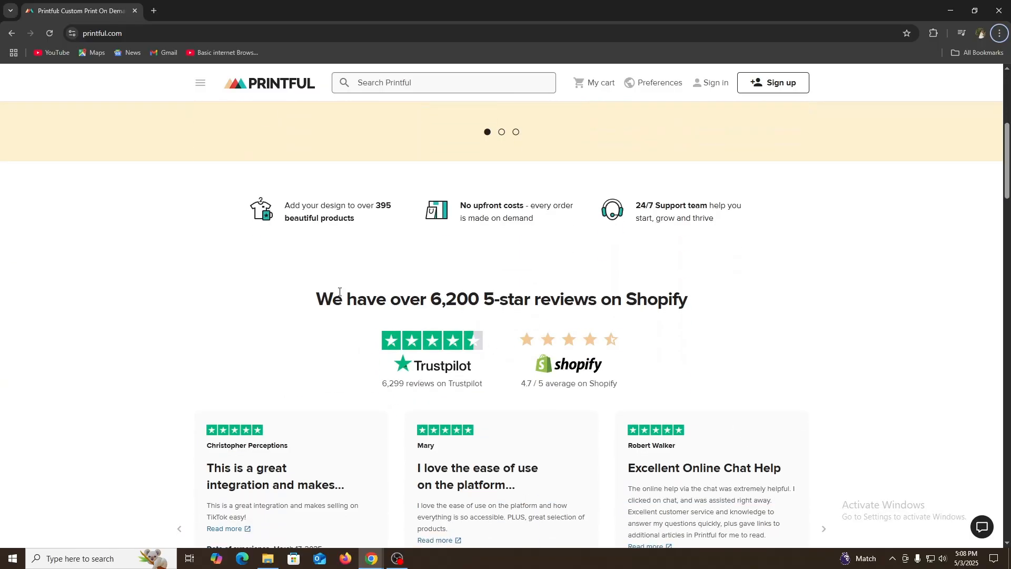
scroll(728, 365, down, 16)
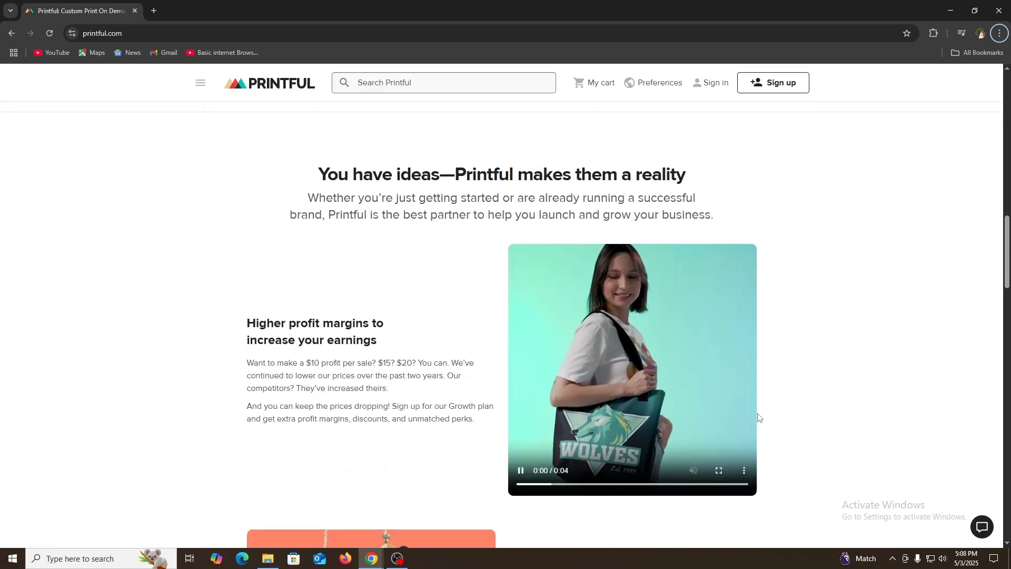
scroll(761, 417, down, 4)
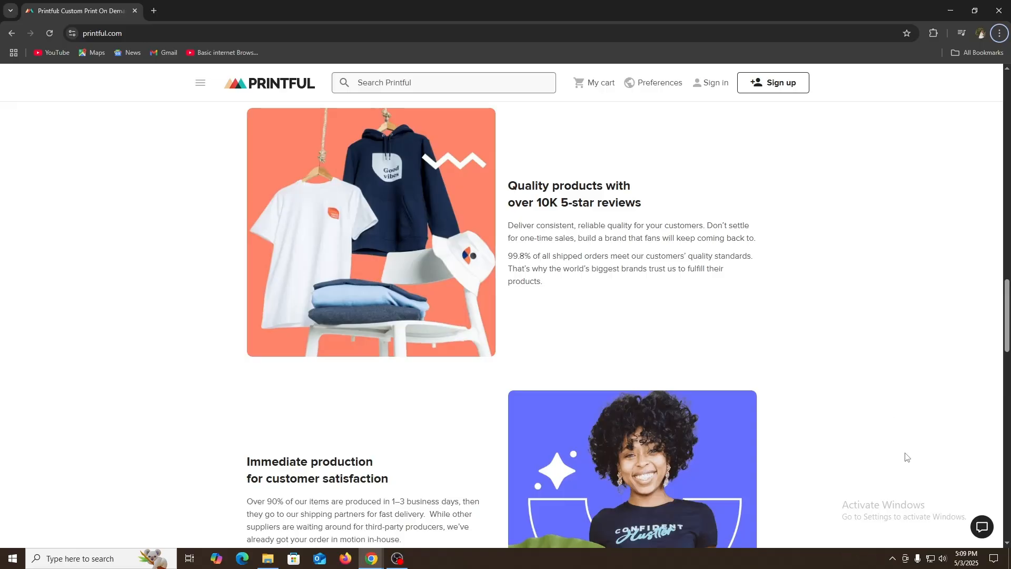
scroll(904, 457, up, 20)
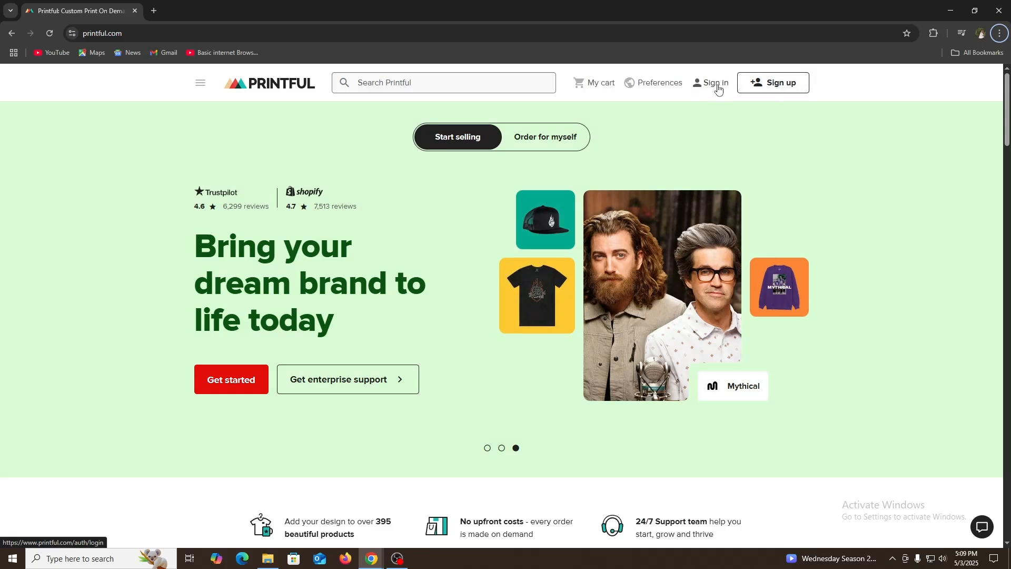
Sign up for a Printful account with the existing Google account, agreeing to the Terms of Service and Privacy Policy.
click(768, 84)
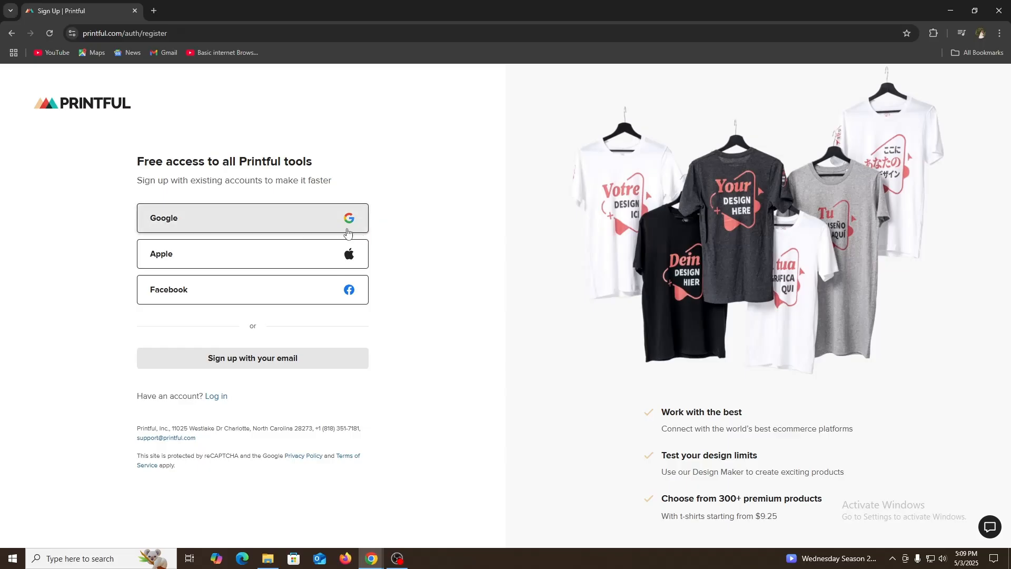
click(284, 225)
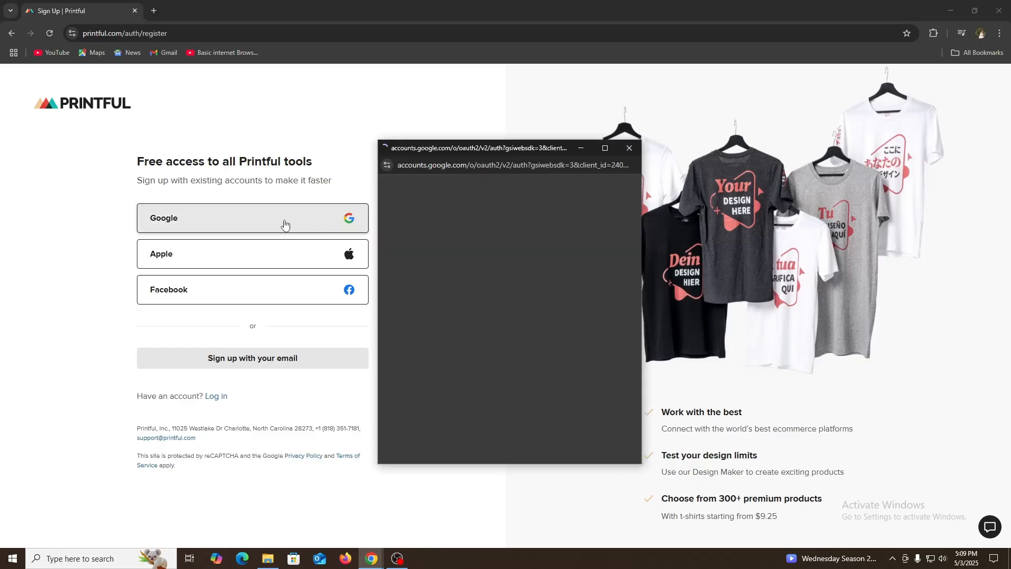
click(569, 187)
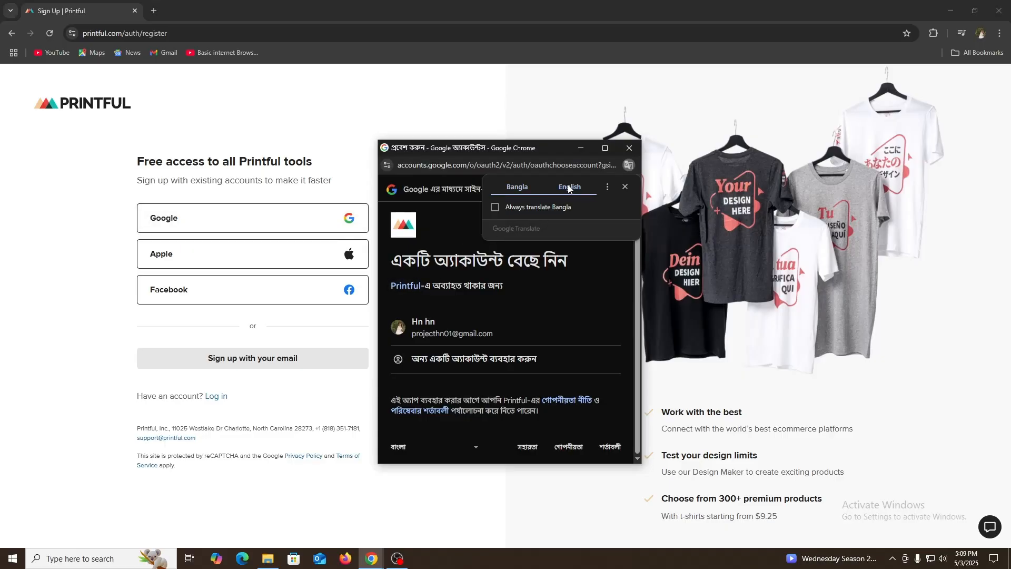
click(466, 333)
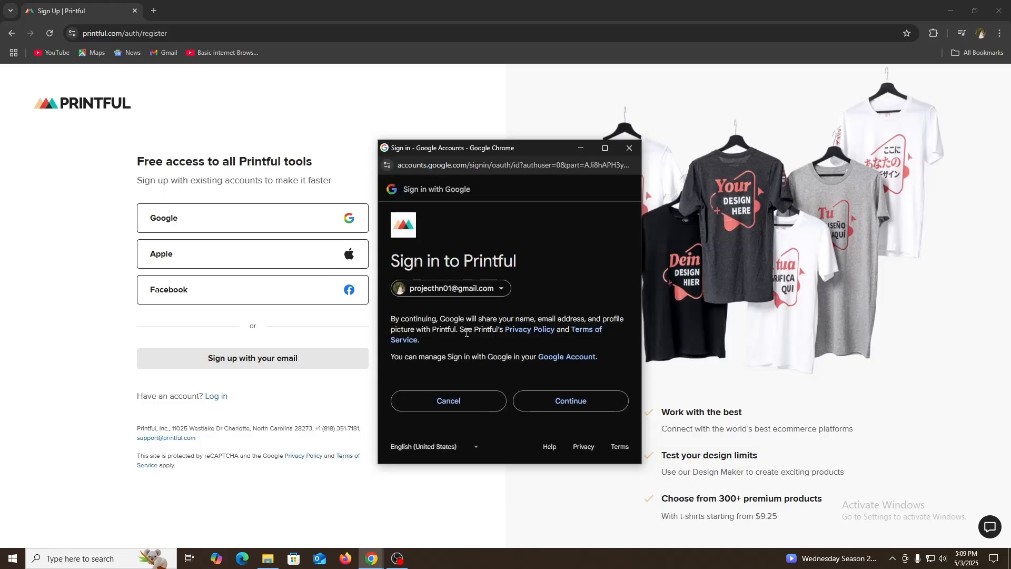
click(574, 403)
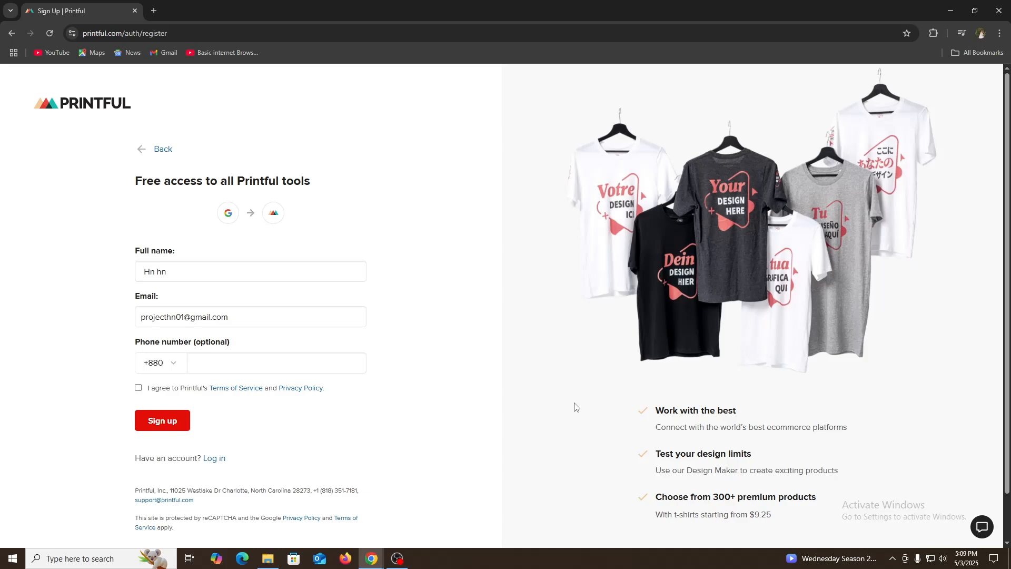
click(139, 388)
click(153, 423)
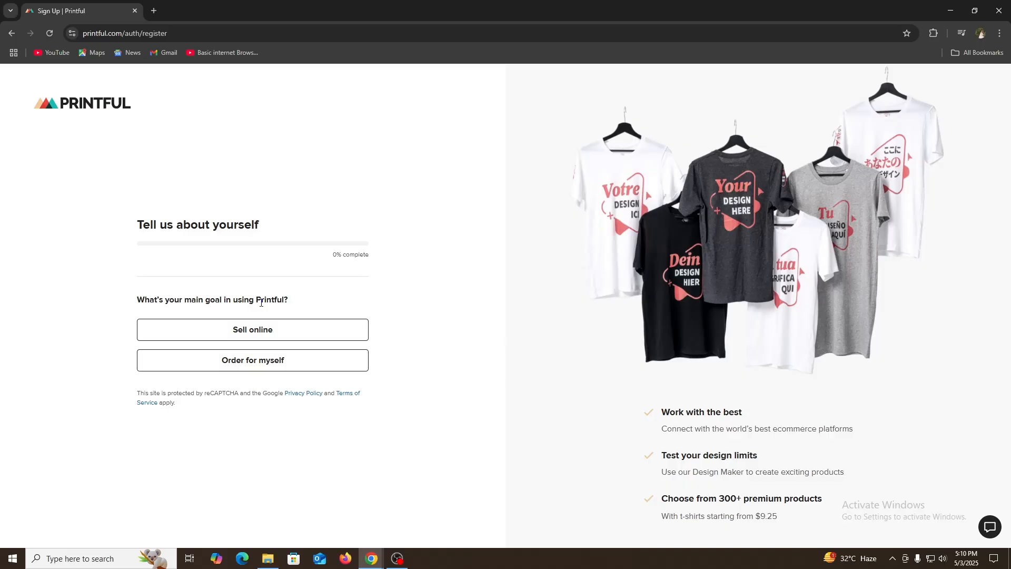
Answer the onboarding questions with Sell online, Content Creator, Yes for an online store, 0–50 monthly orders, Accessories and Youtube.
click(261, 331)
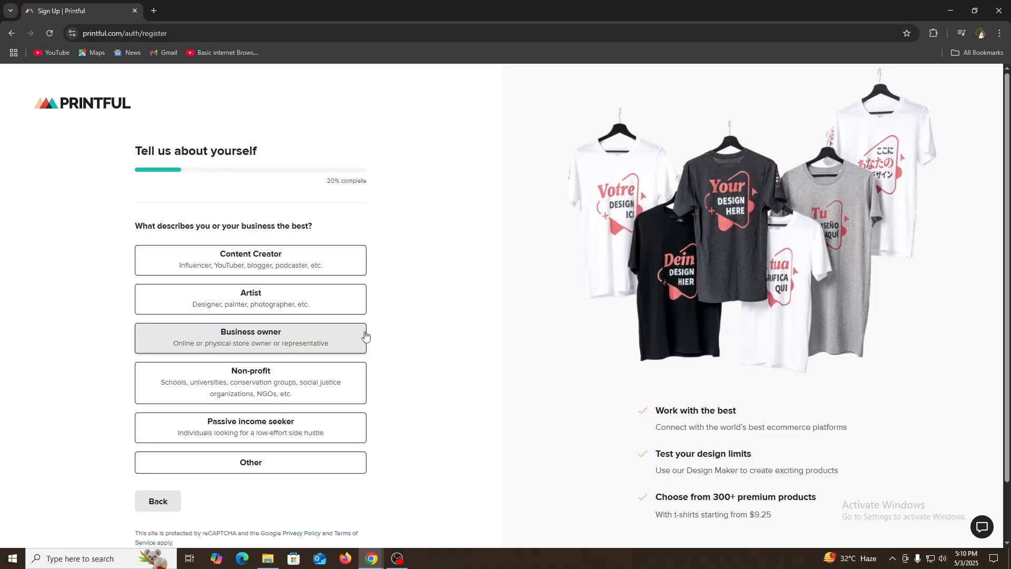
click(260, 256)
drag(171, 282, 275, 284)
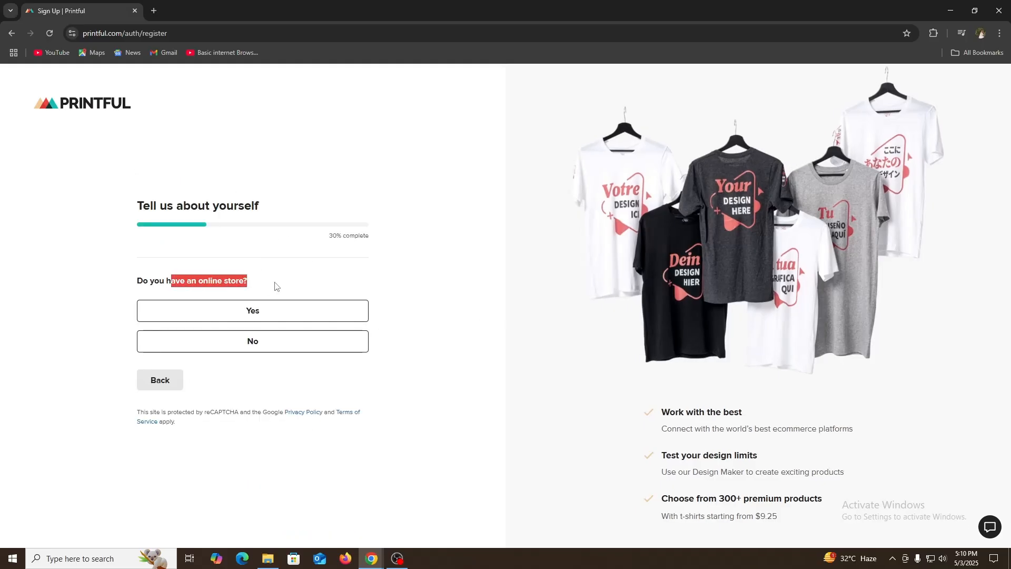
click(295, 316)
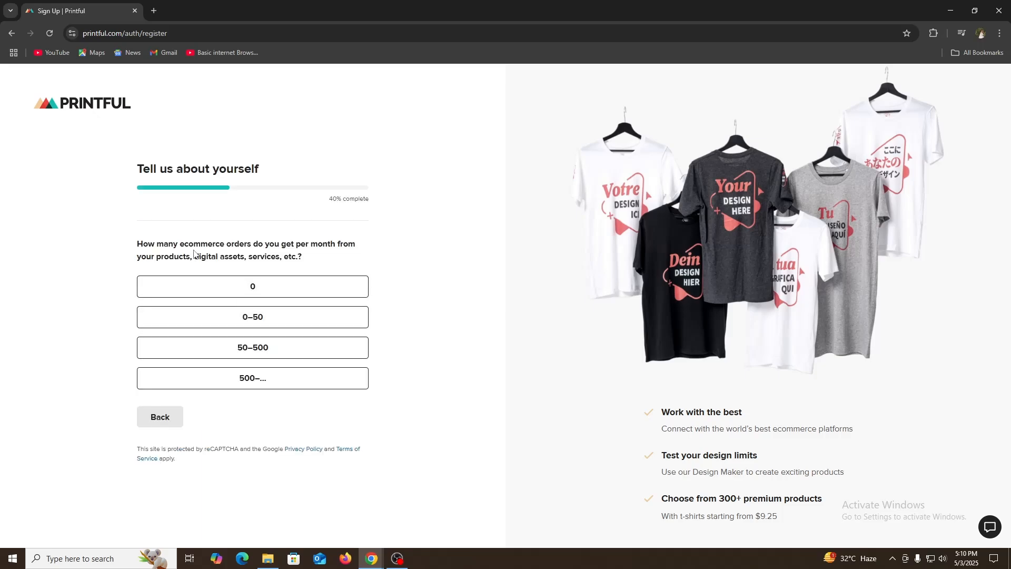
drag(209, 243, 297, 248)
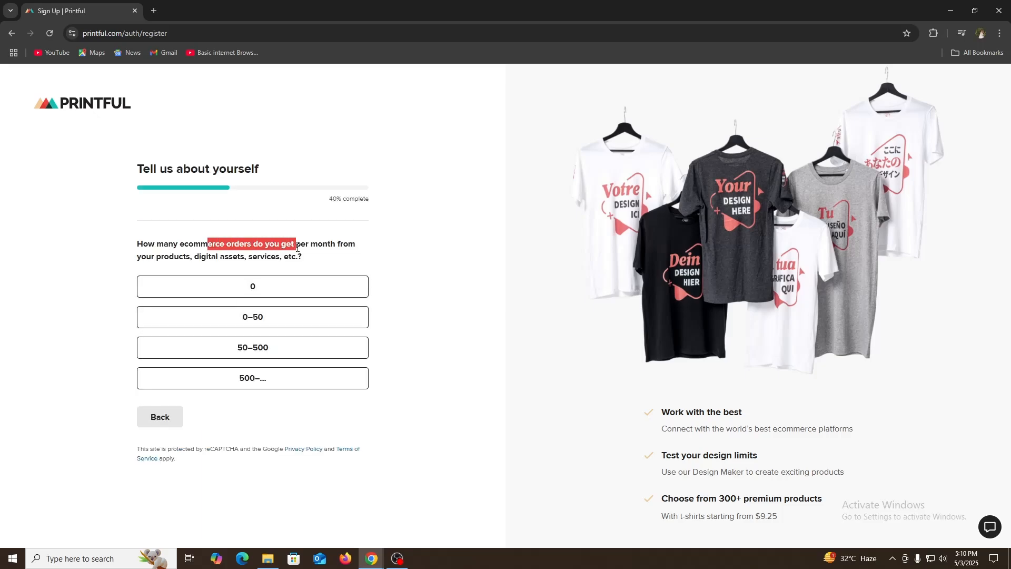
click(243, 319)
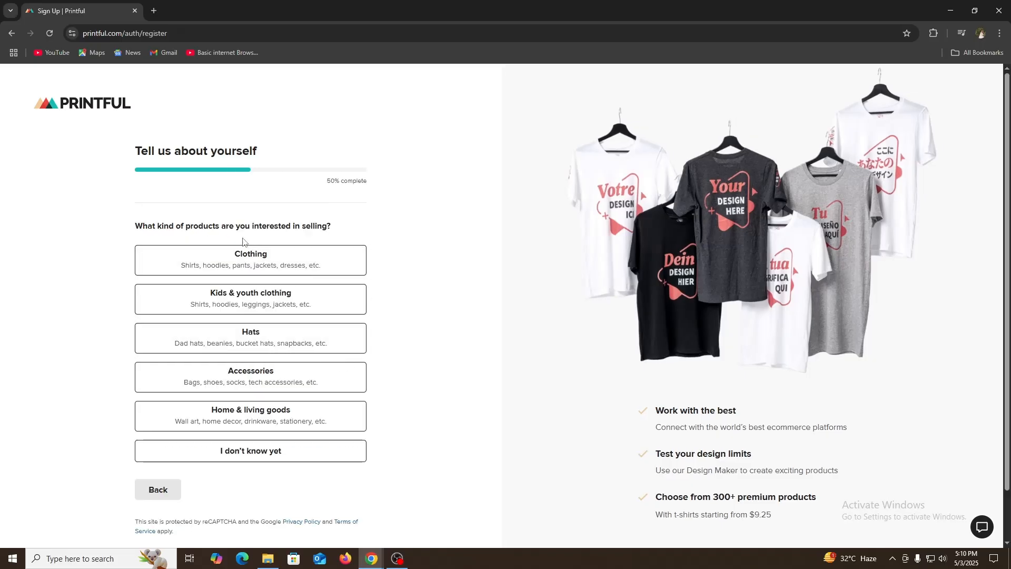
drag(147, 226, 289, 226)
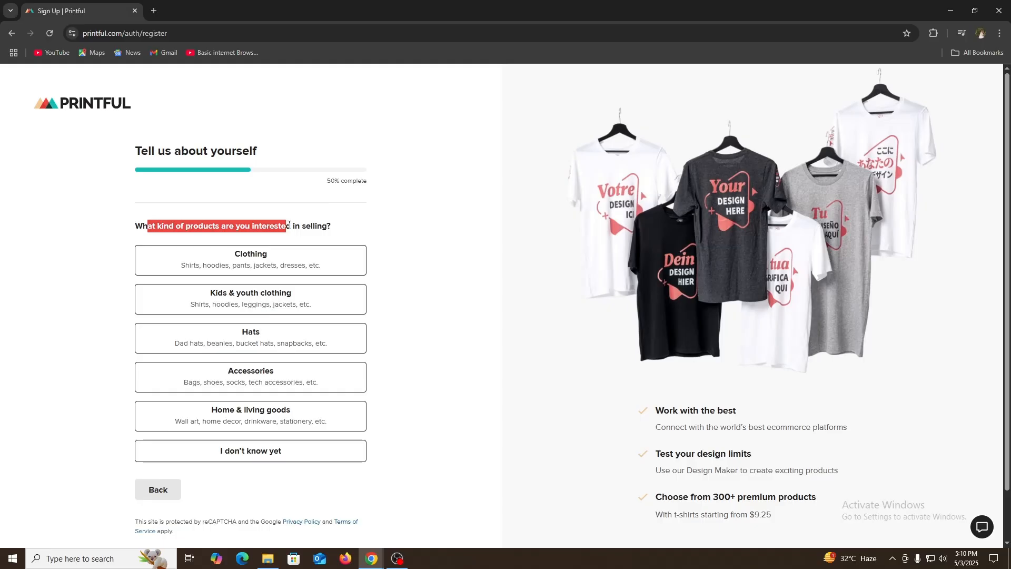
click(272, 380)
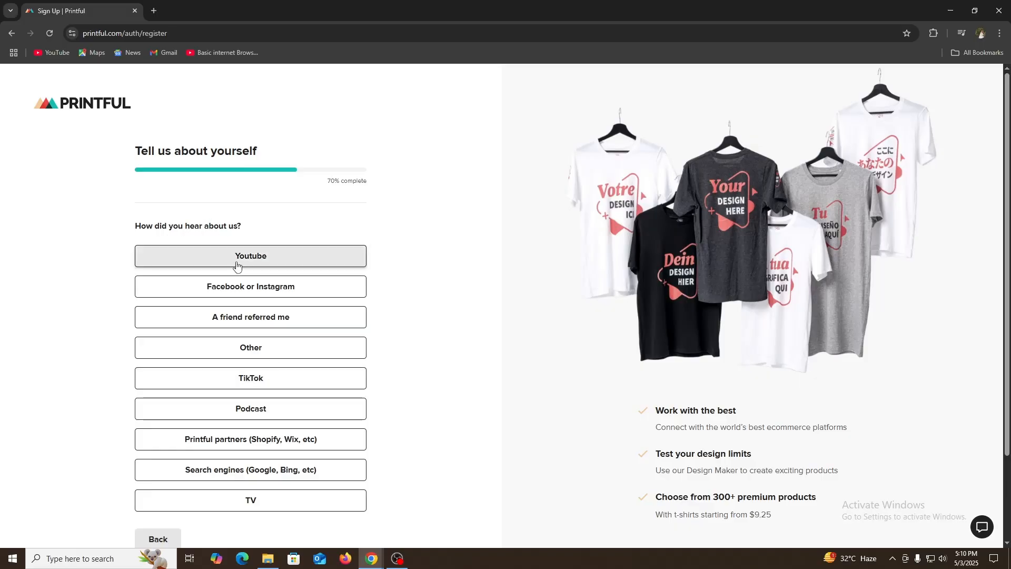
click(272, 261)
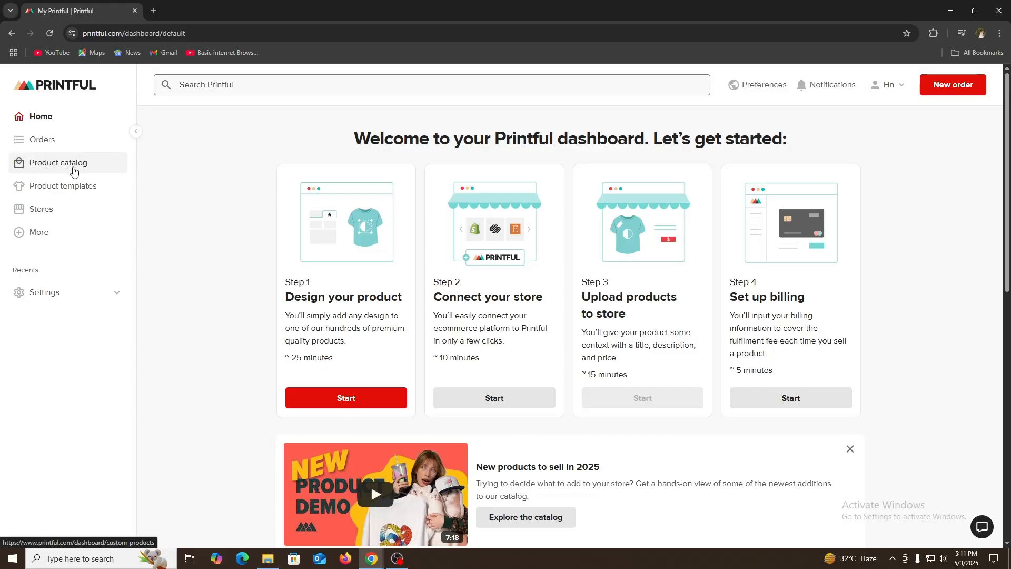
Open the Phone cases category under Accessories, Tech accessories in the product catalog.
click(58, 167)
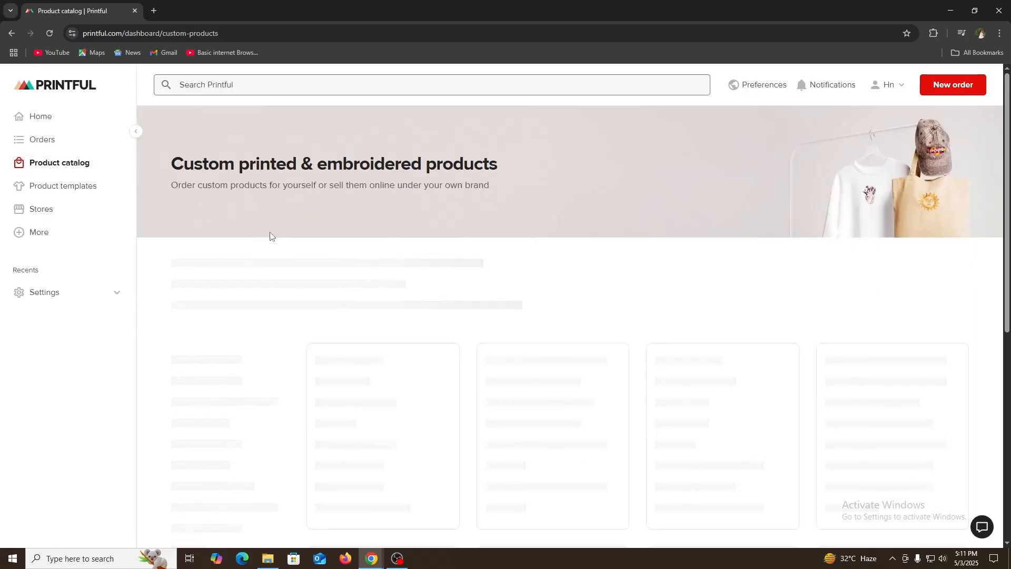
scroll(274, 245, down, 2)
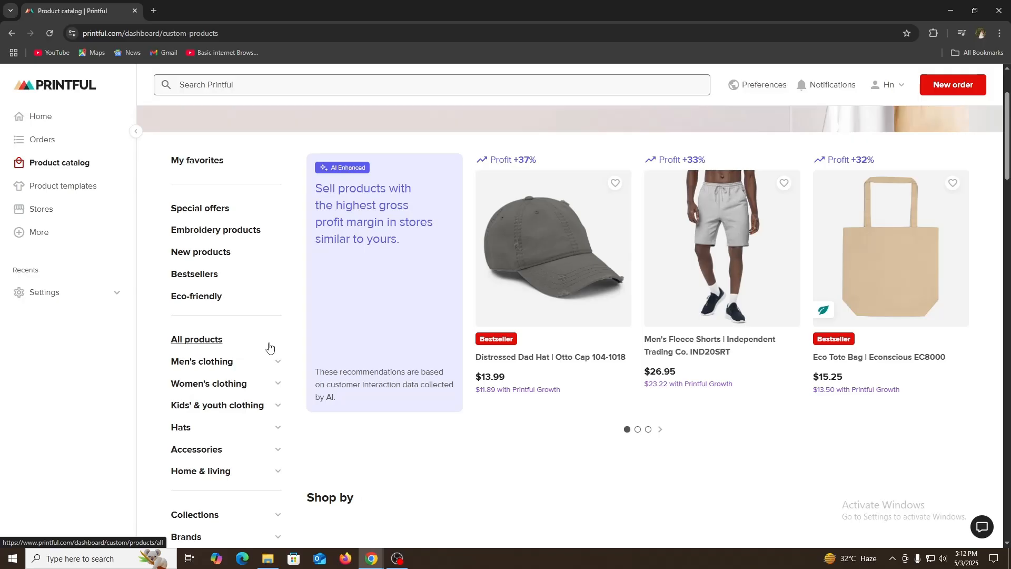
click(241, 448)
scroll(240, 444, down, 3)
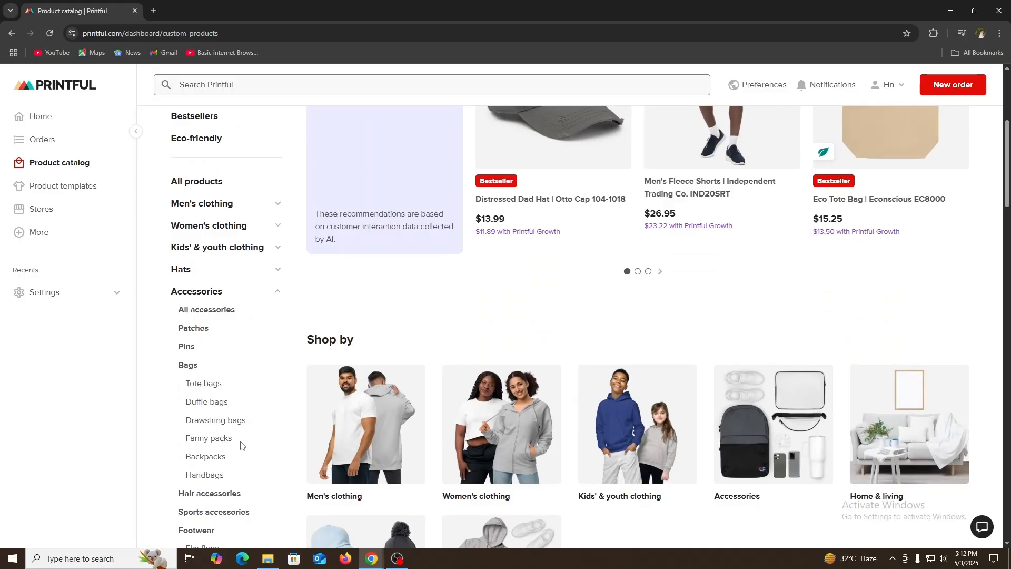
scroll(240, 445, down, 3)
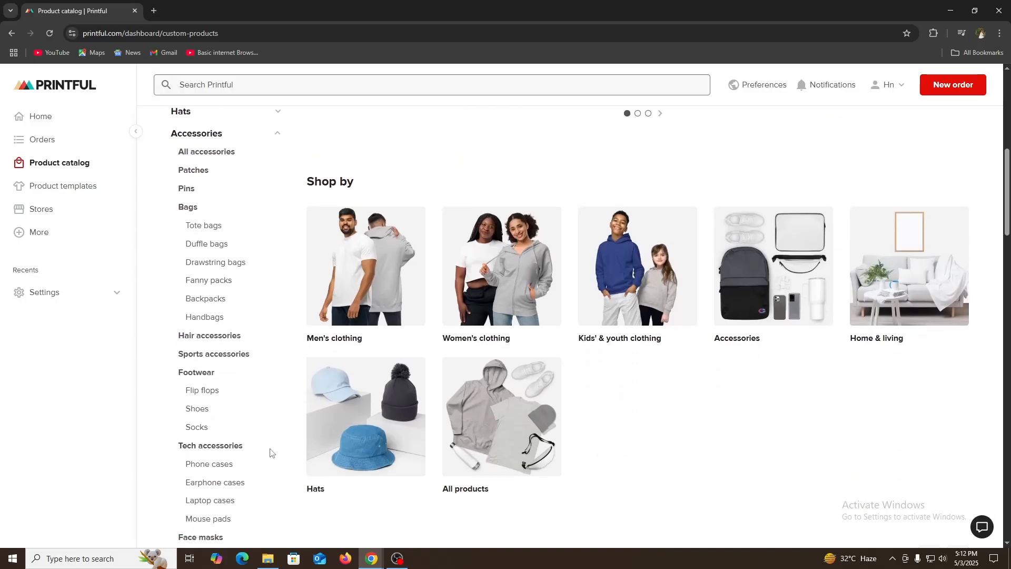
scroll(270, 453, down, 3)
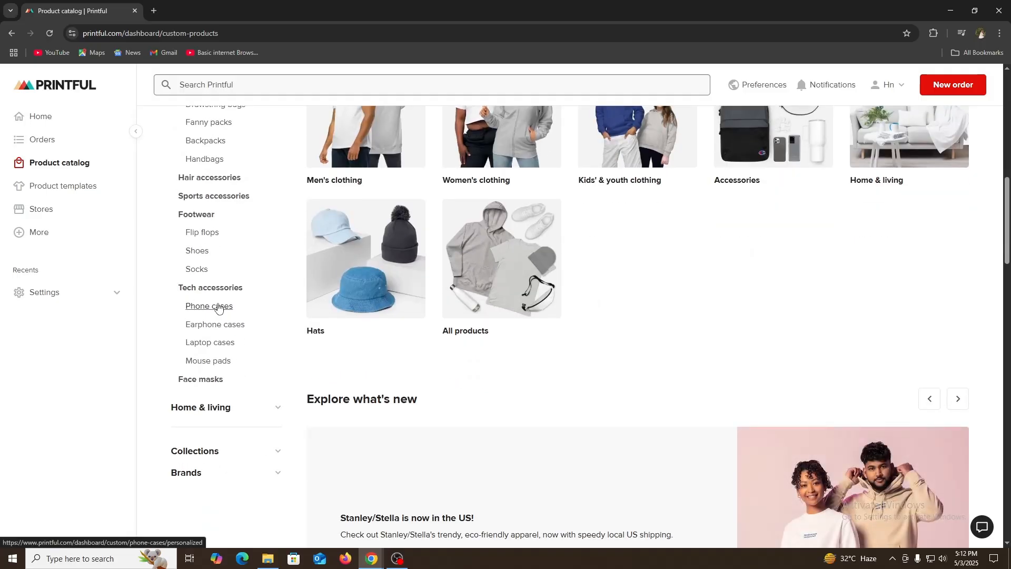
click(219, 308)
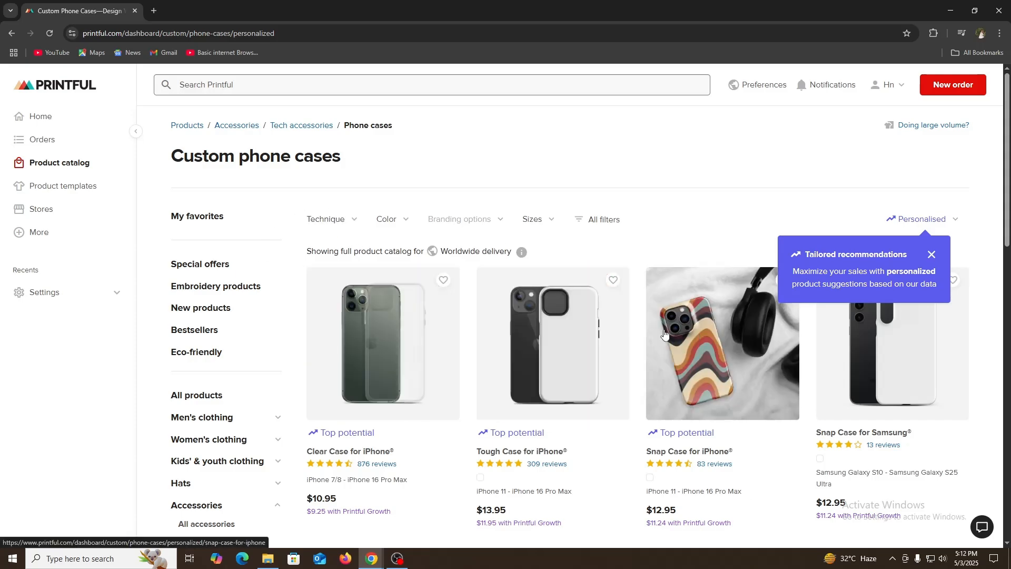
Open the Tough Case for iPhone and start creating a product template for the iPhone 11 model.
click(565, 381)
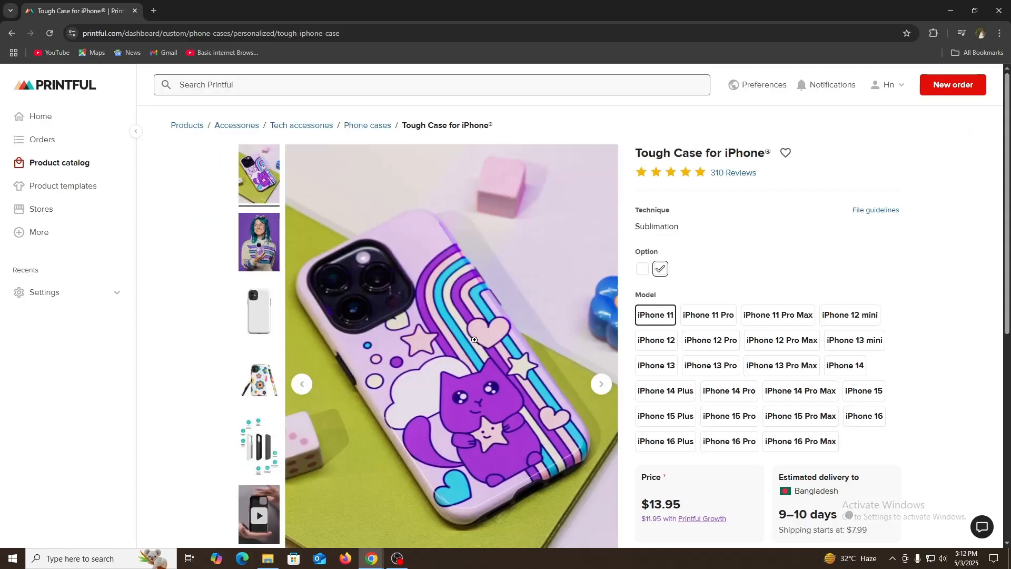
scroll(697, 289, down, 3)
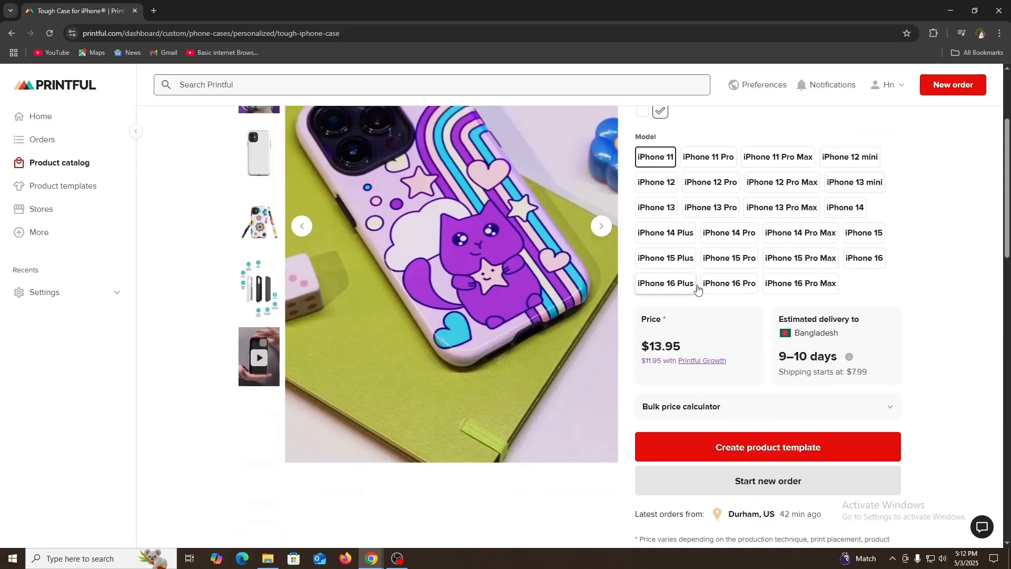
click(767, 451)
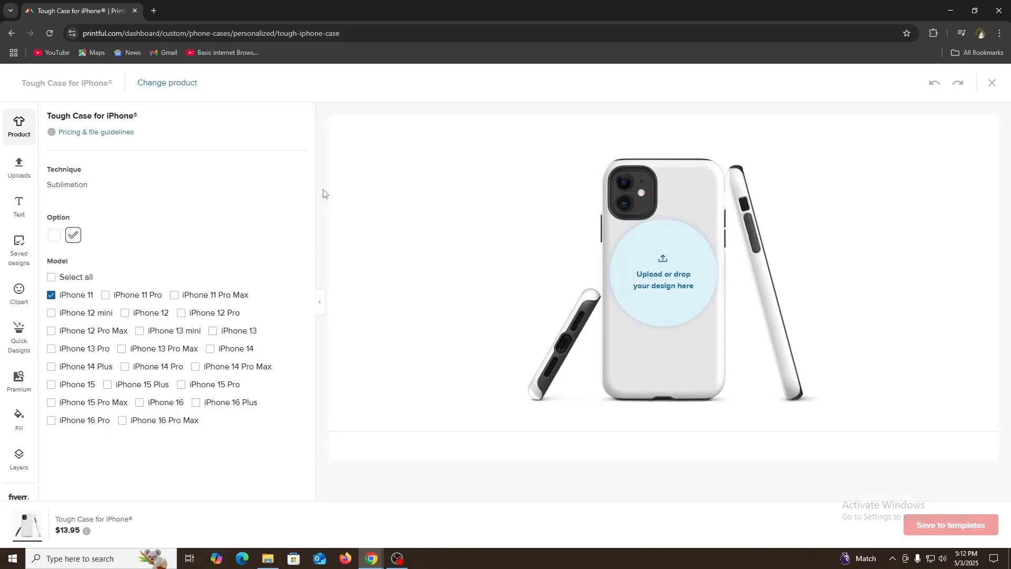
Accept the design upload conditions in the file library and close the library.
click(17, 166)
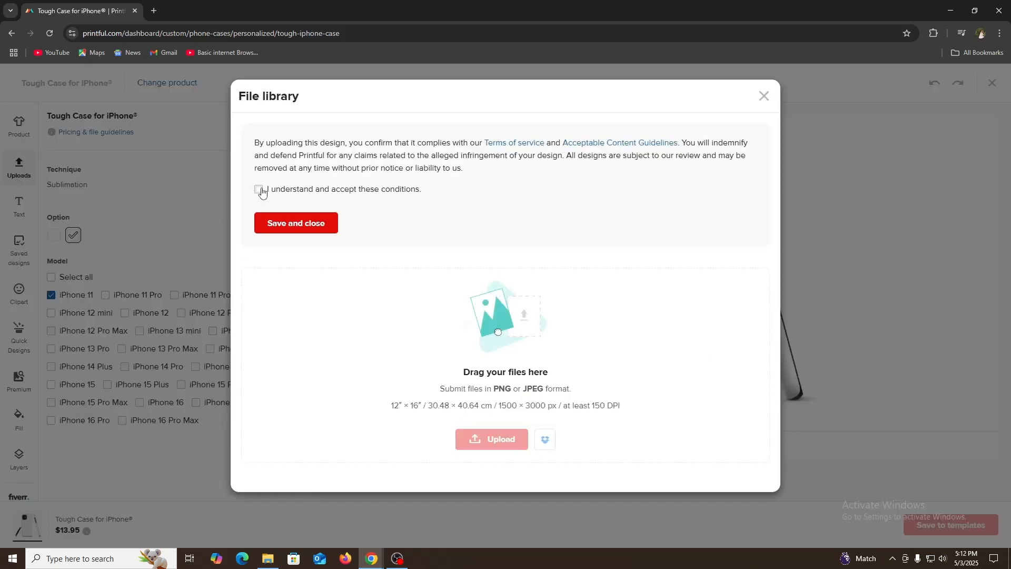
click(259, 190)
click(293, 227)
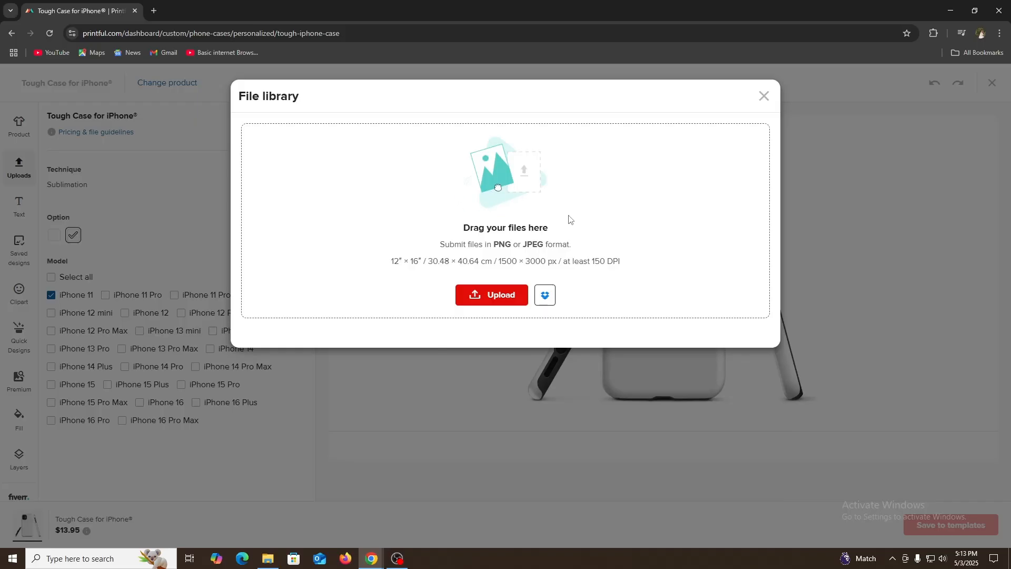
click(763, 96)
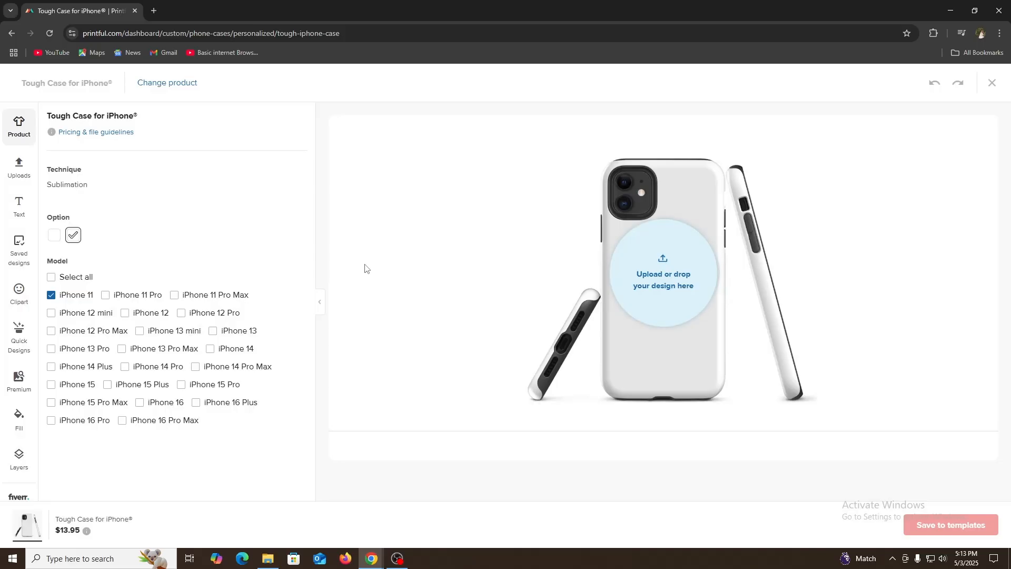
Add the text "Wesimple" in the Akaya Kanadaka font, sized 0.24 and placed beside the camera cutout near the case's upper edge.
click(23, 205)
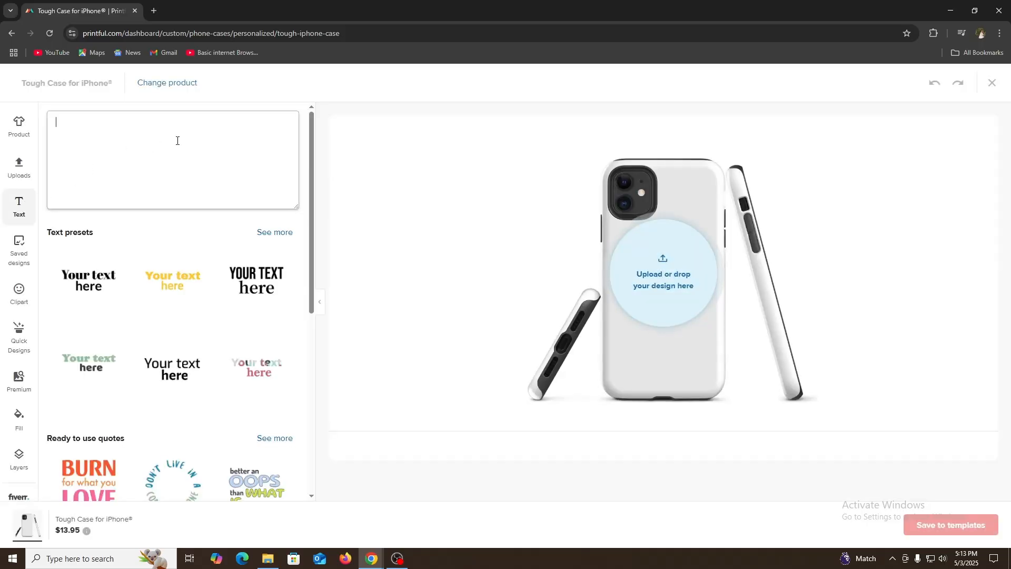
text(Wesimple)
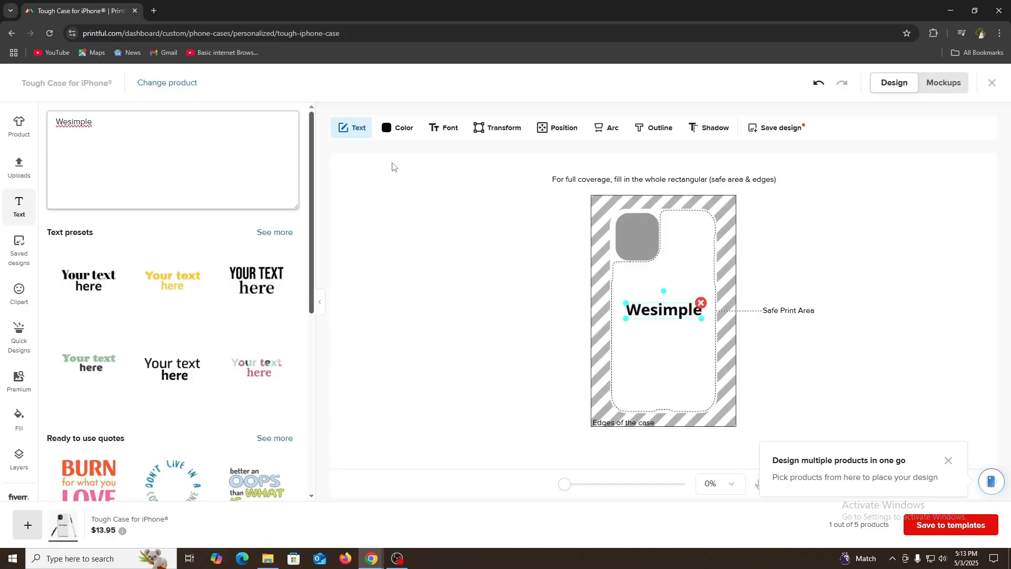
click(442, 130)
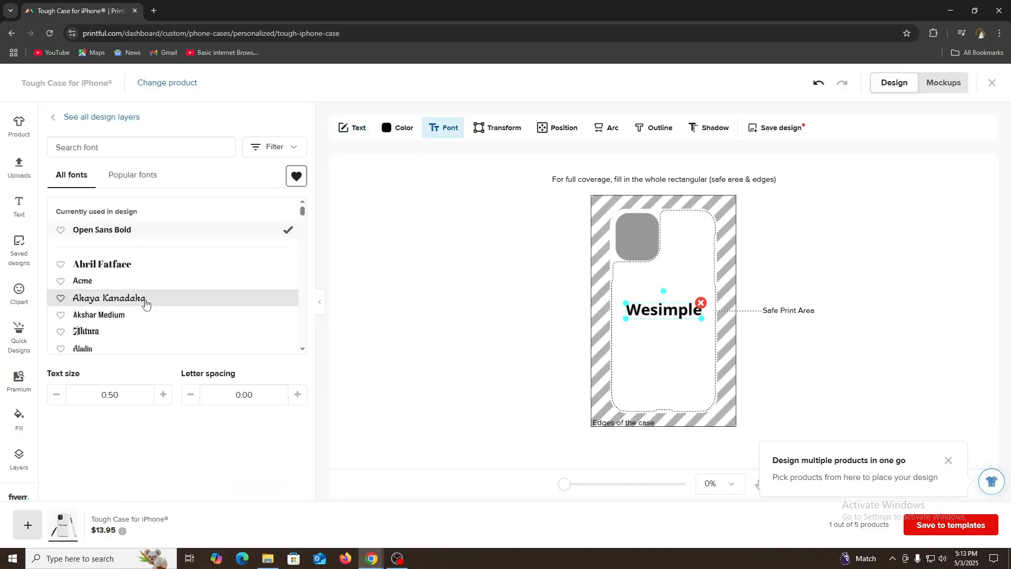
click(90, 299)
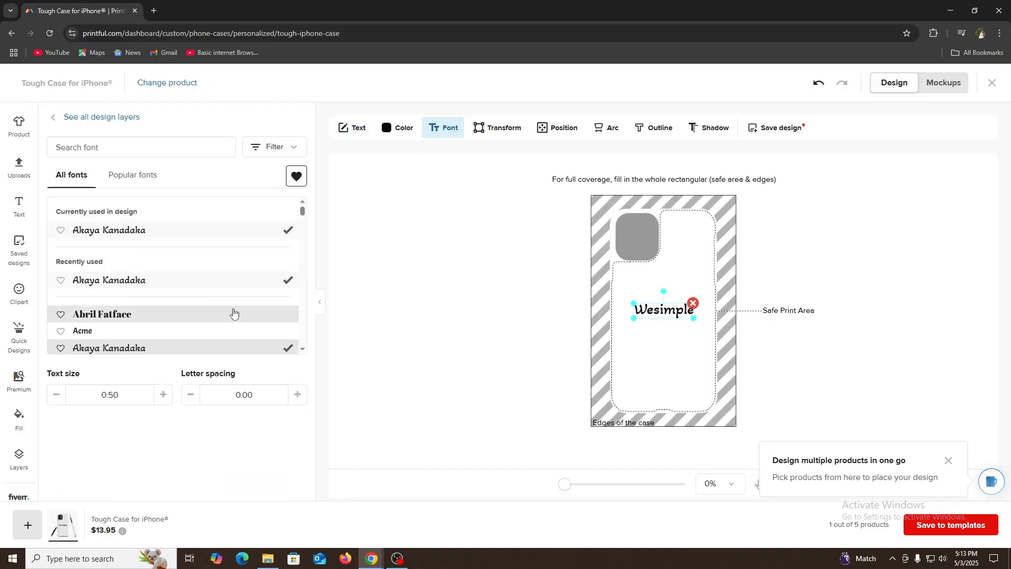
drag(671, 316, 692, 215)
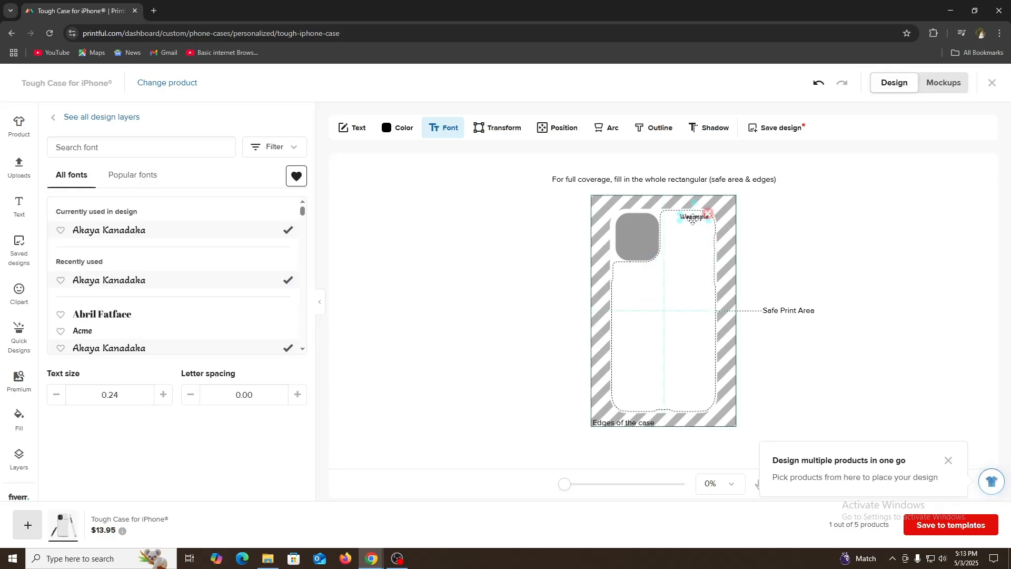
Add the Melting Basketball clipart, shrink it to about 1.03 × 1.22 units and place it in the case's lower-left corner.
click(688, 253)
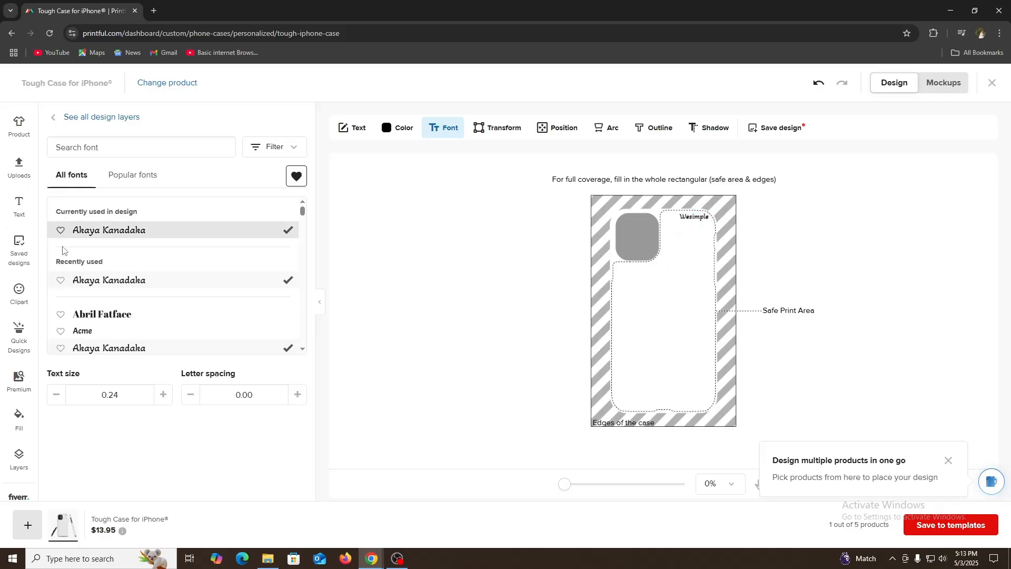
click(20, 296)
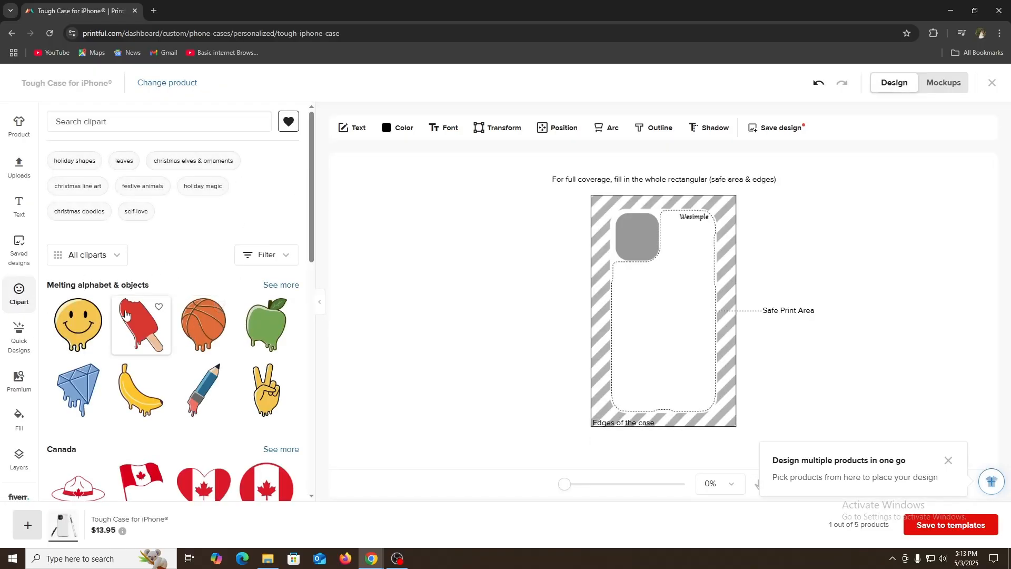
click(204, 318)
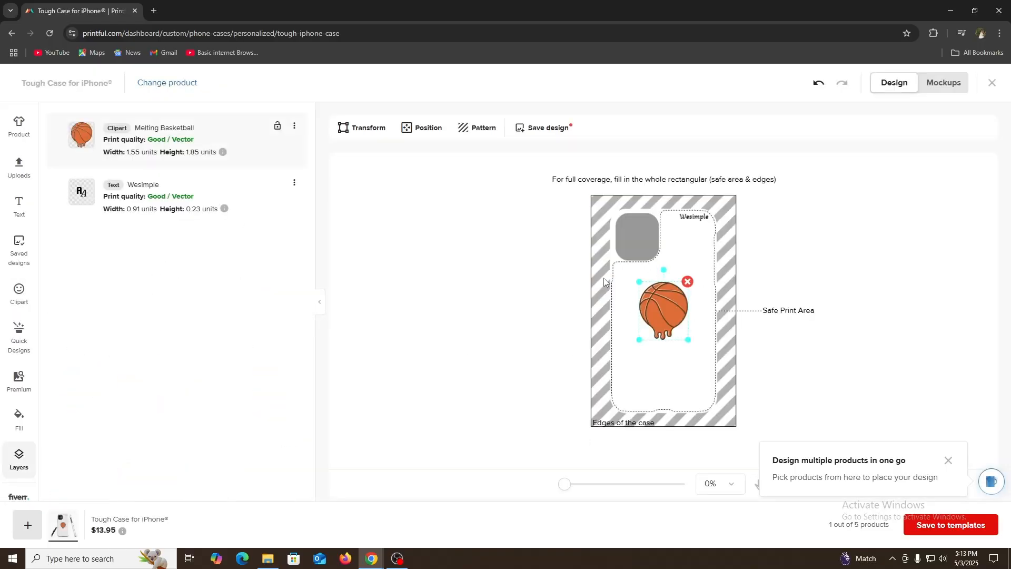
drag(689, 341, 621, 398)
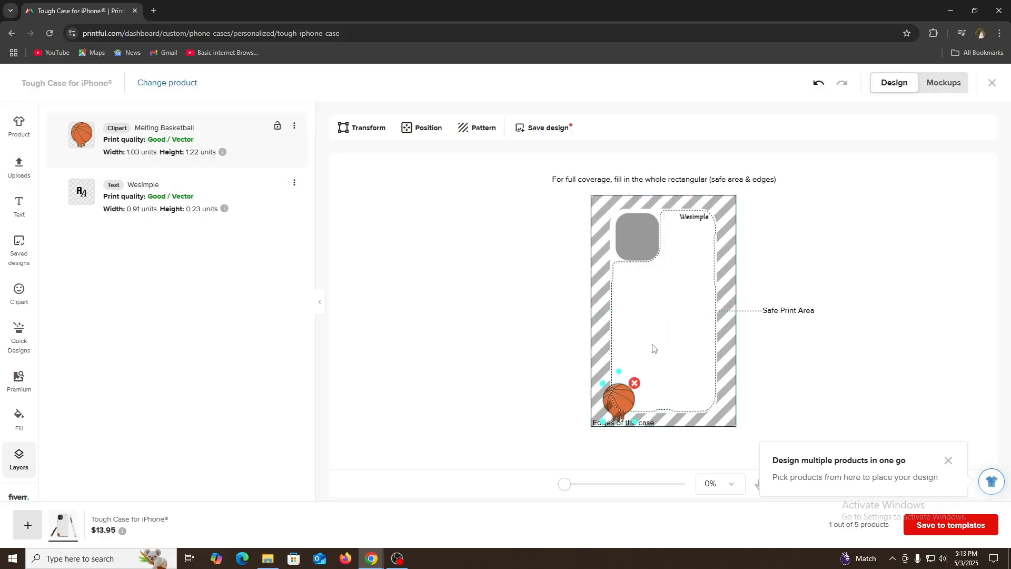
click(658, 347)
Add the Melting Diamond clipart and position it directly beneath the camera cutout, partly overlapping it.
click(19, 291)
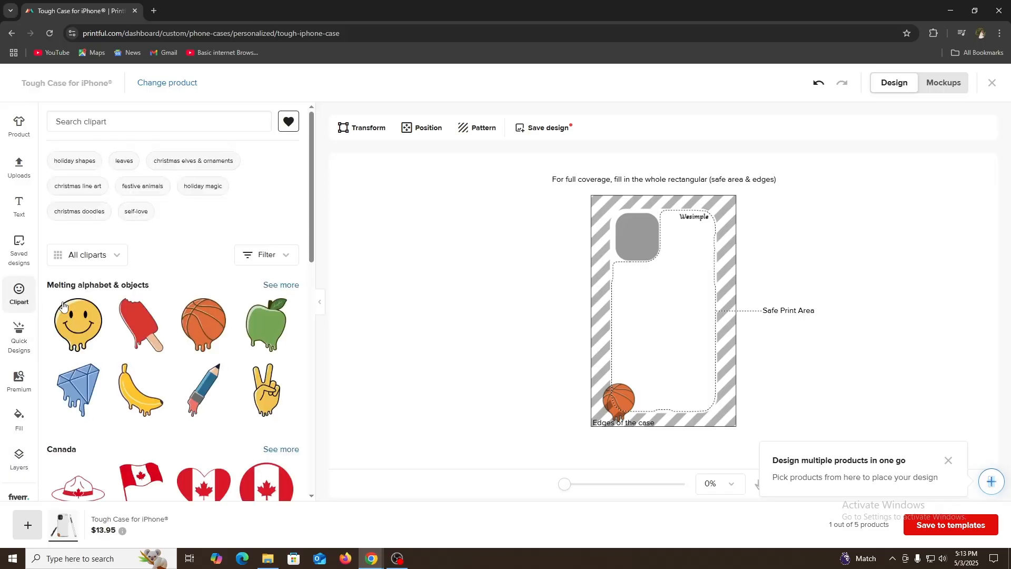
scroll(157, 345, down, 2)
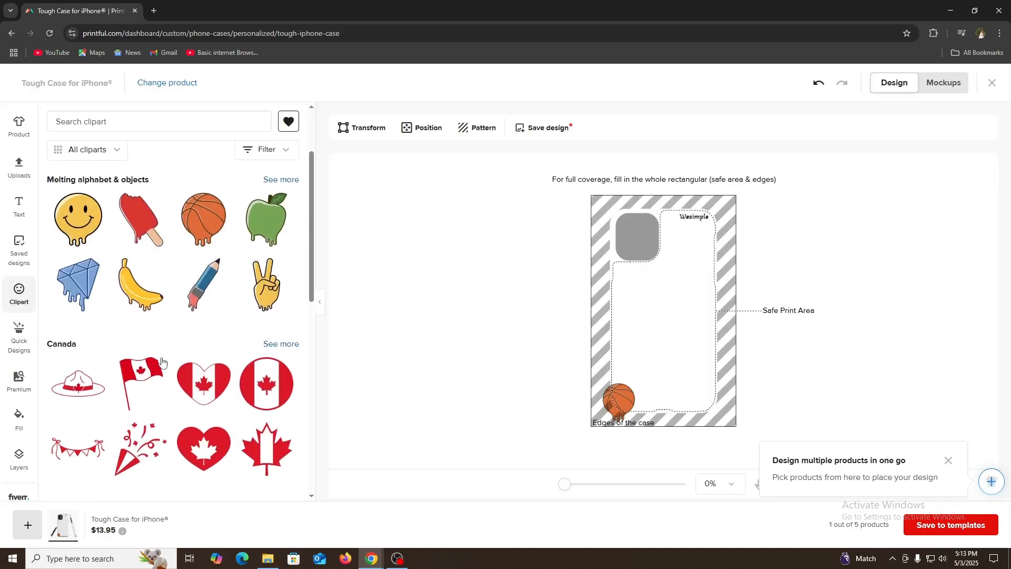
click(79, 283)
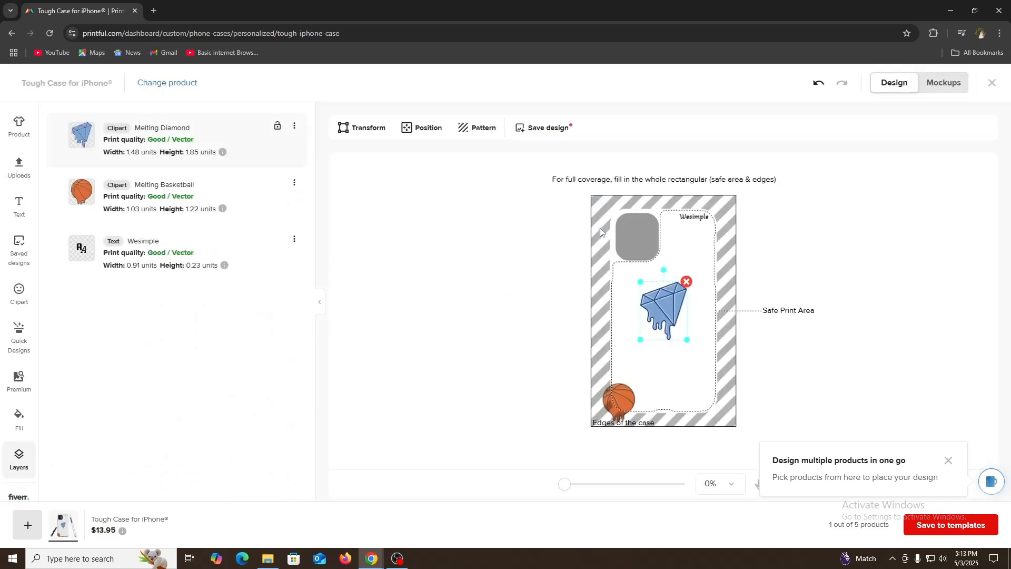
drag(662, 299, 631, 261)
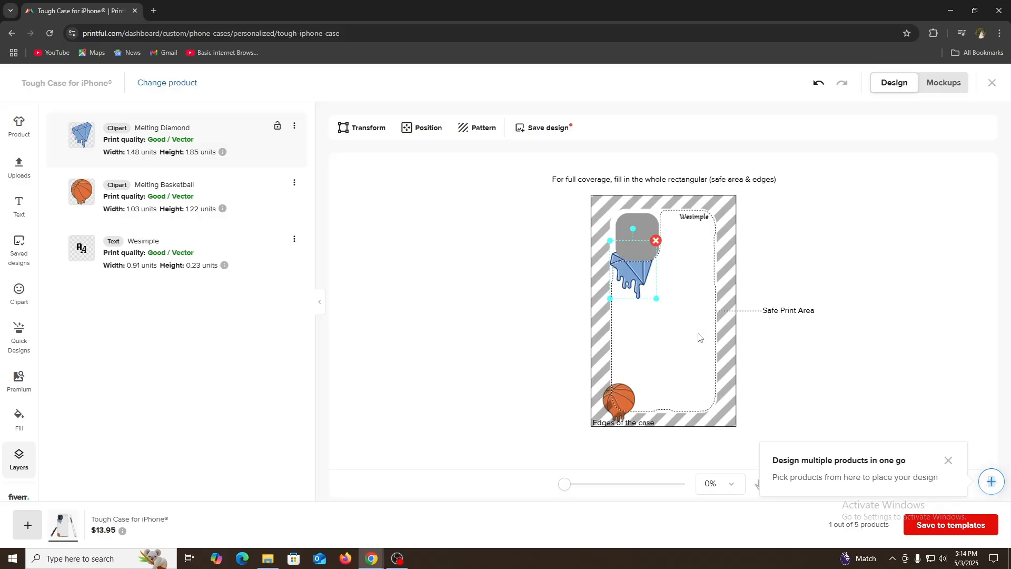
click(669, 327)
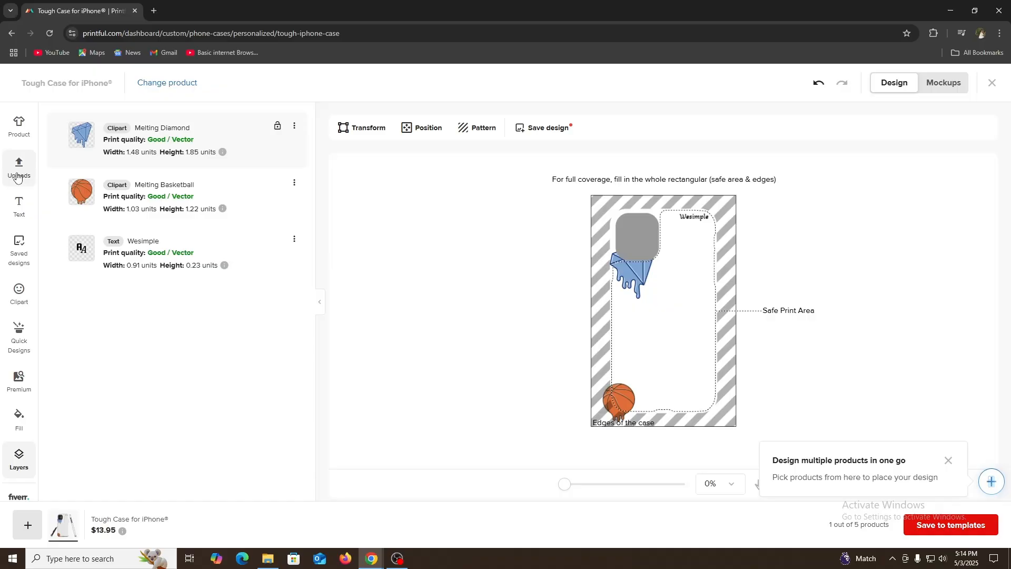
Add the Best bro quick design, shrink it to about 1.83 × 1.47 units and place it near the case's lower-right edge.
click(19, 337)
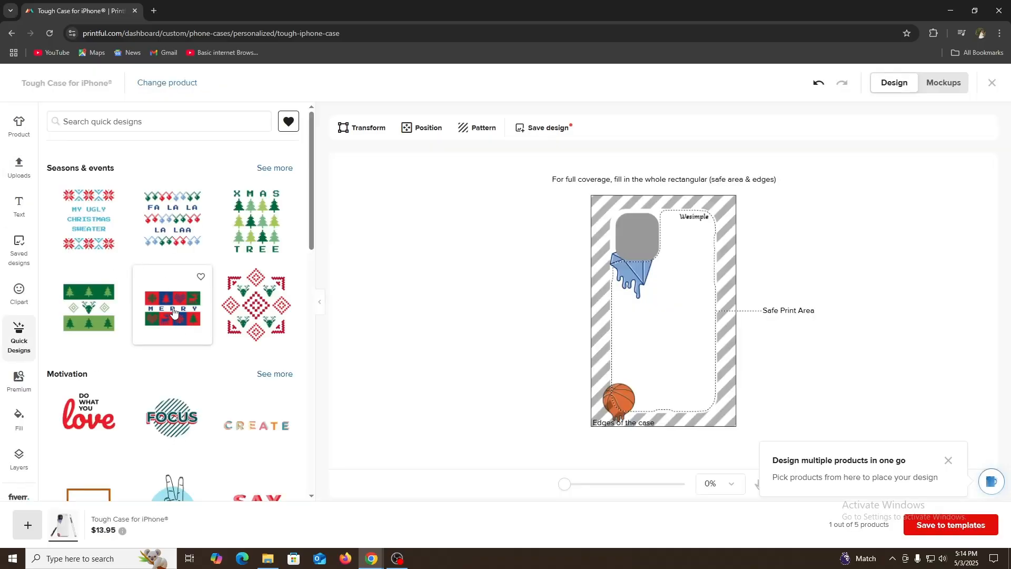
scroll(171, 329, down, 3)
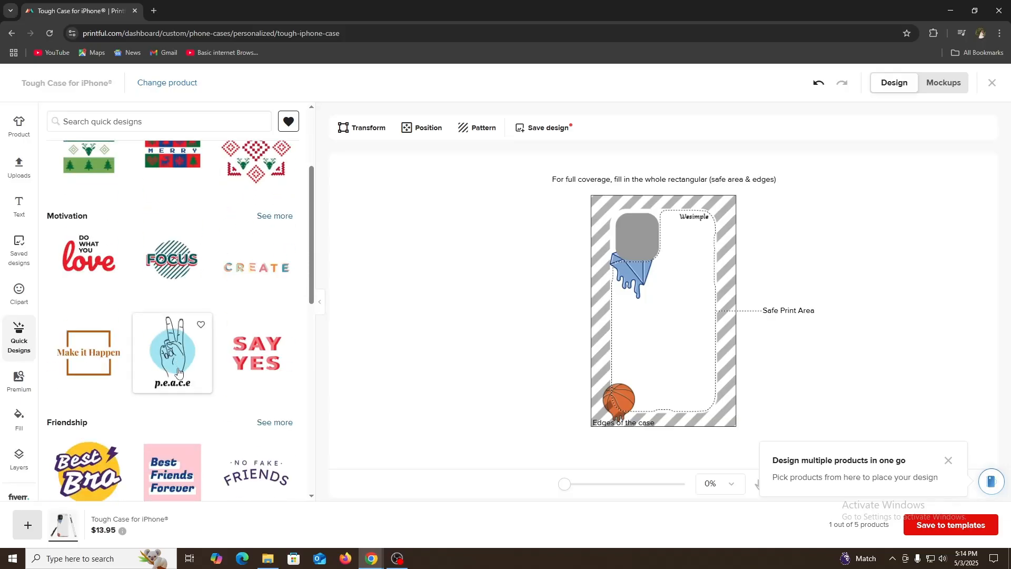
scroll(121, 246, down, 5)
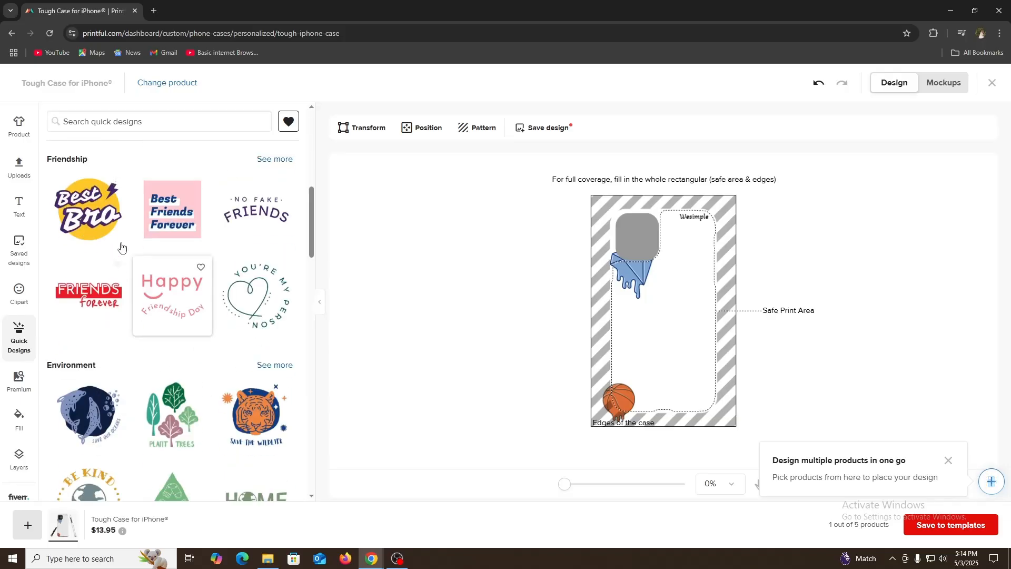
drag(106, 226, 674, 305)
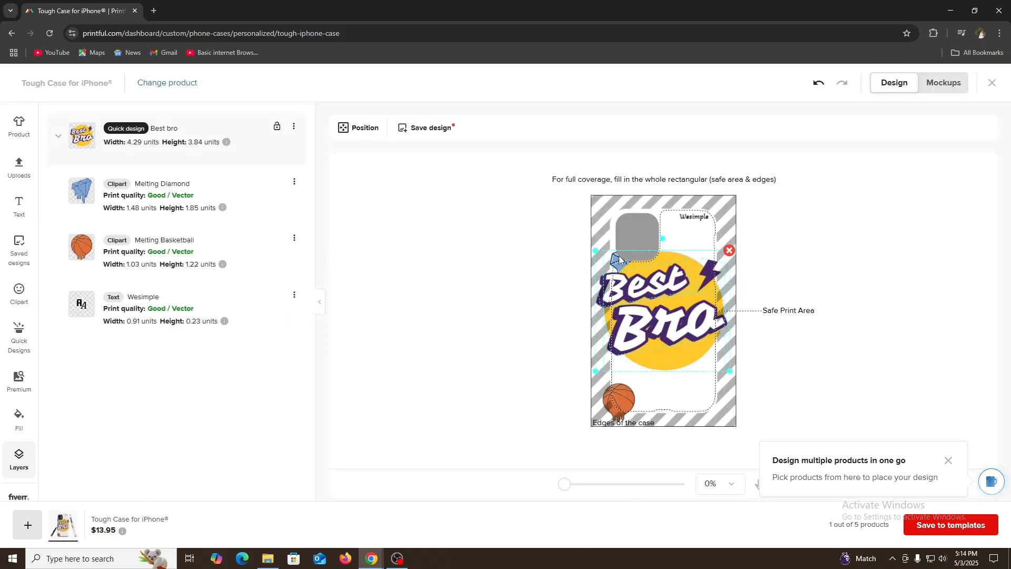
drag(595, 252, 702, 356)
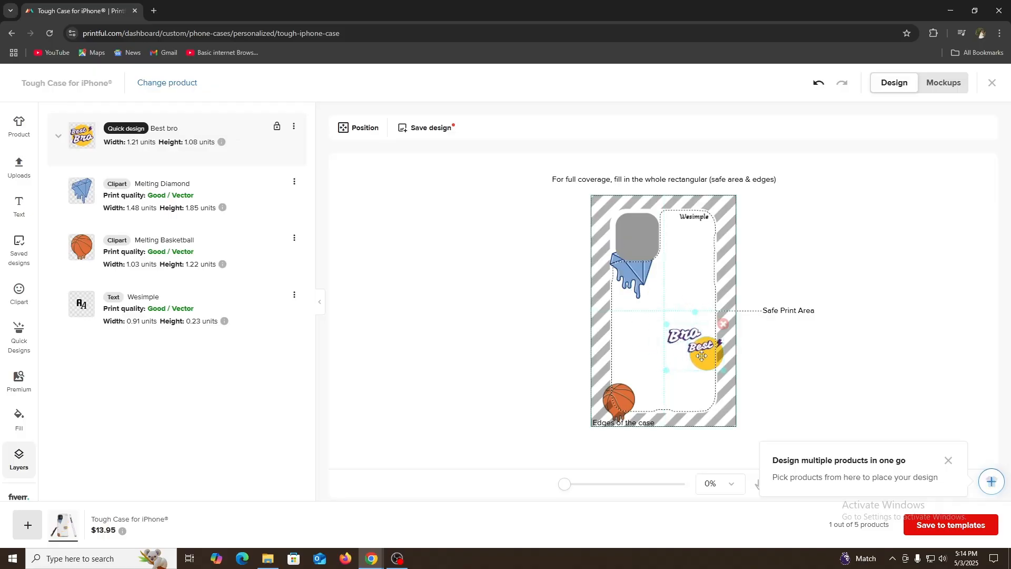
click(823, 238)
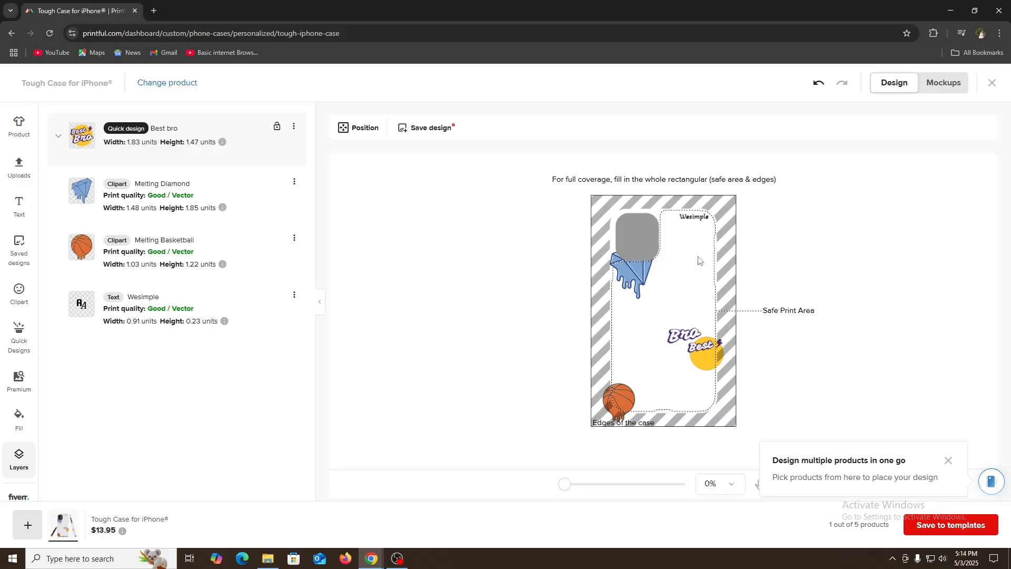
Save the phone case design to the product templates and review the template's title, price and details.
click(953, 531)
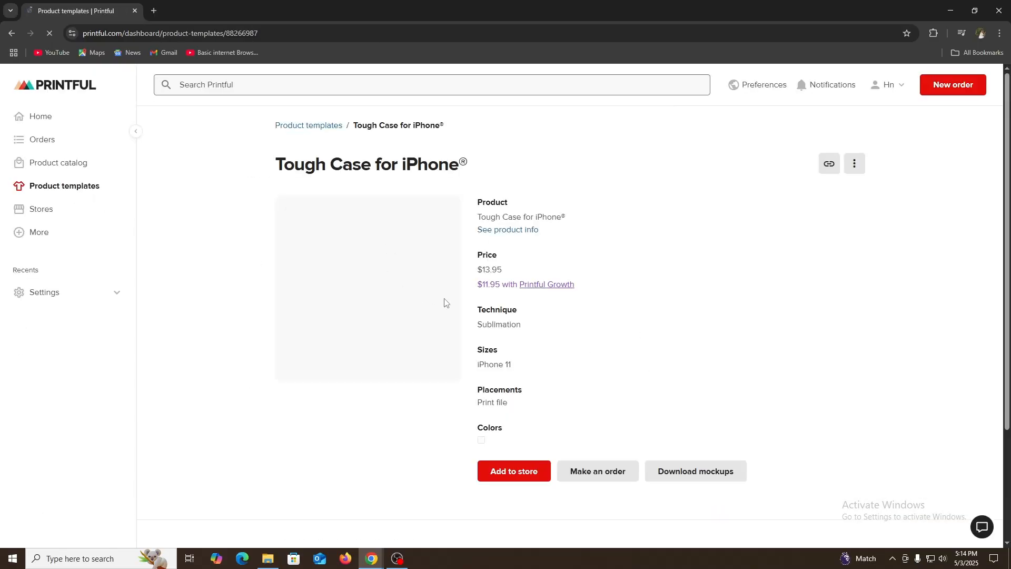
triple_click(490, 271)
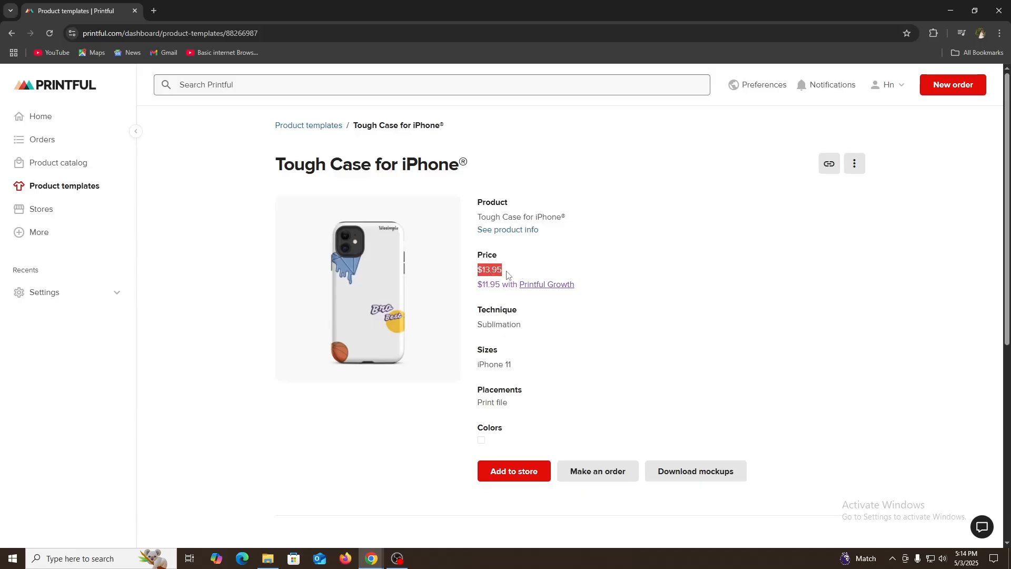
scroll(751, 372, down, 3)
scroll(695, 334, up, 3)
triple_click(319, 165)
click(785, 166)
Rename the product template as "POD: Tough Case for iPhone®".
click(853, 165)
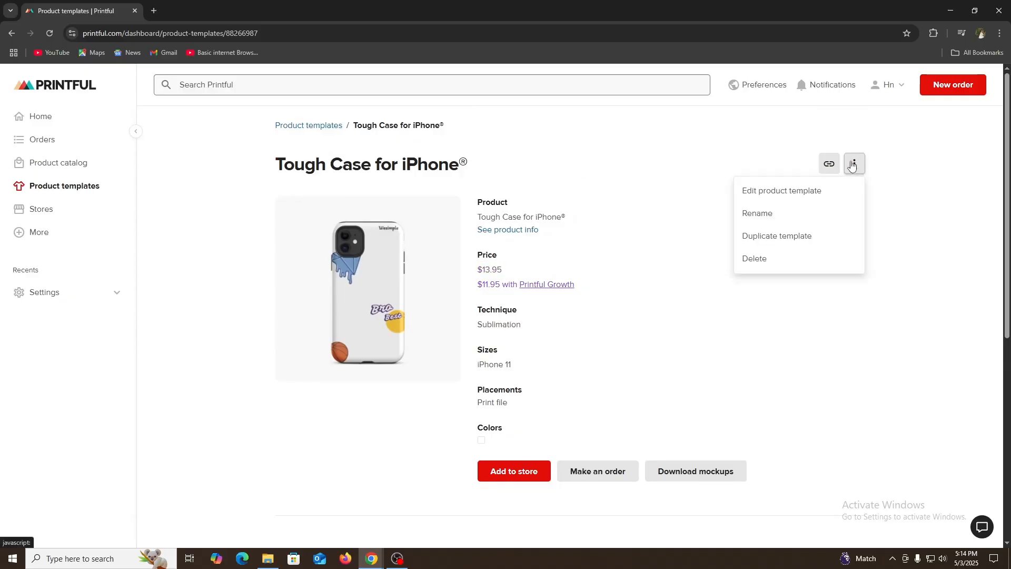
click(769, 214)
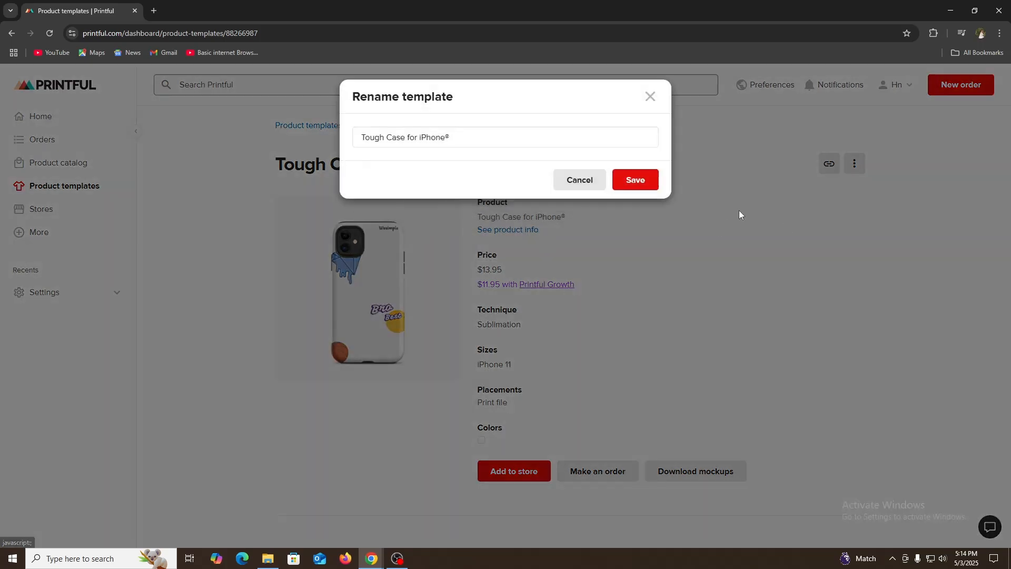
click(357, 135)
text(PD)
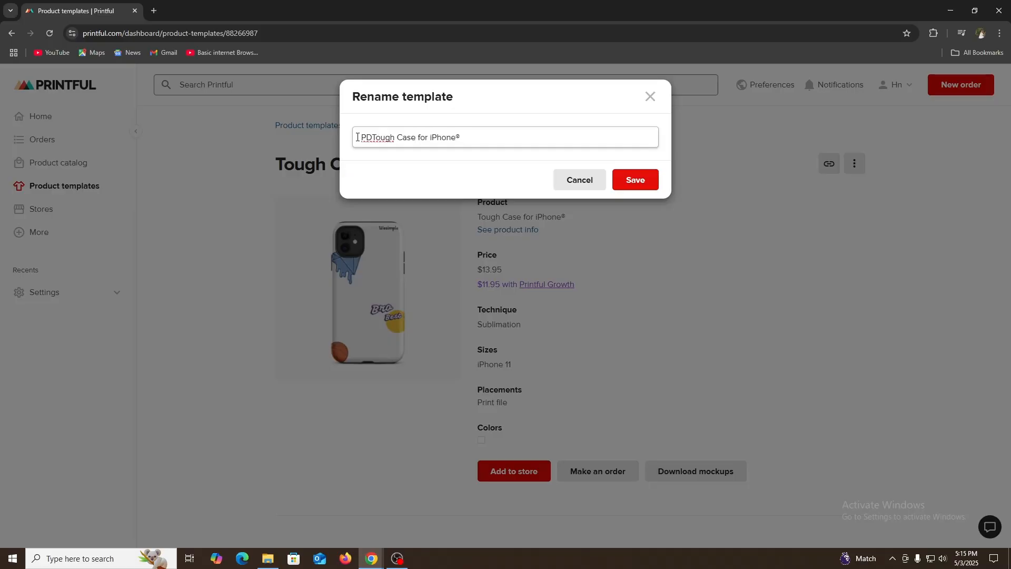
key(BackSpace)
key(BackSpace)
text(POD:)
click(643, 181)
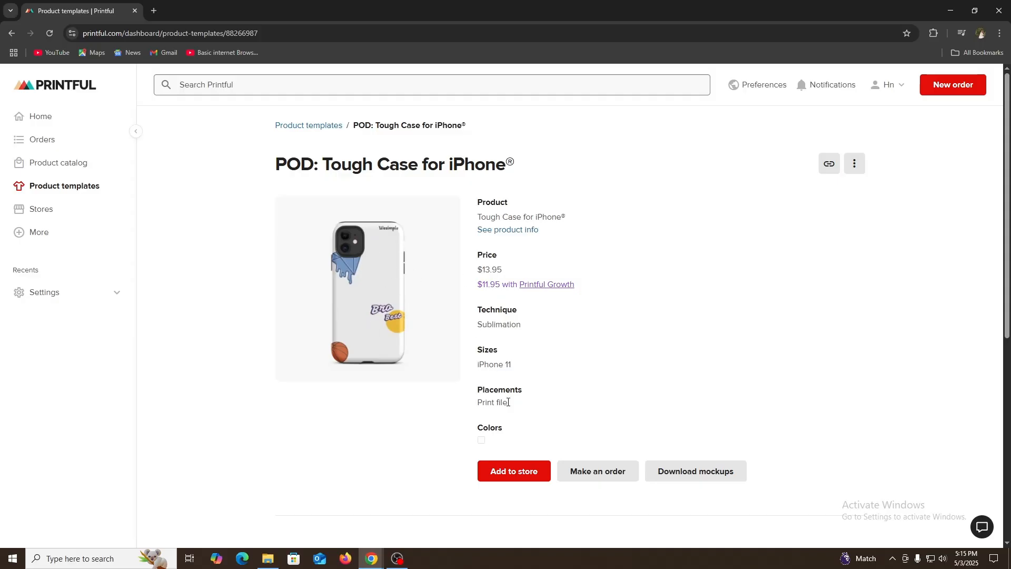
Start adding the template to a store, choose to connect one and open the selection of ecommerce platforms.
click(509, 473)
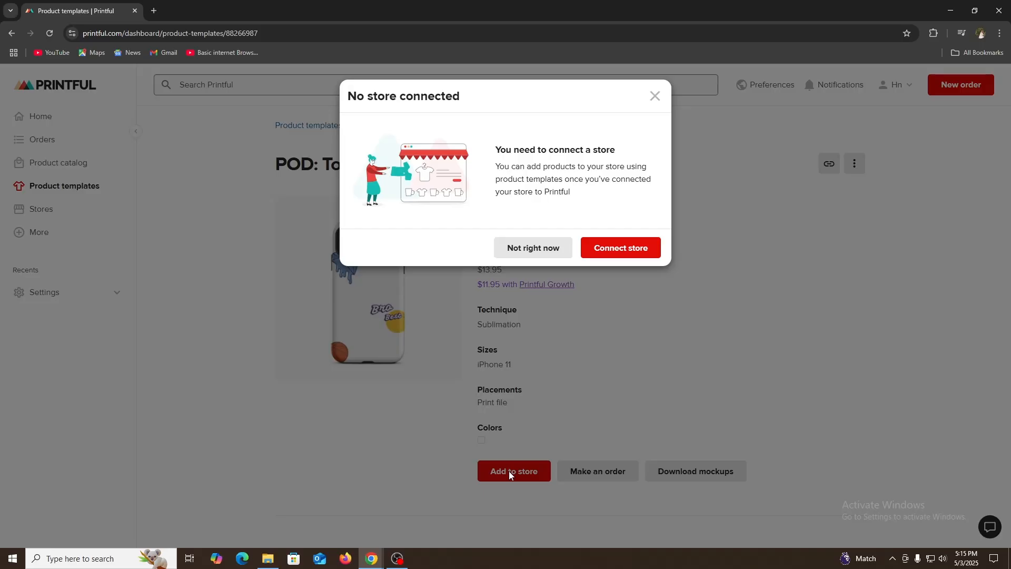
click(625, 252)
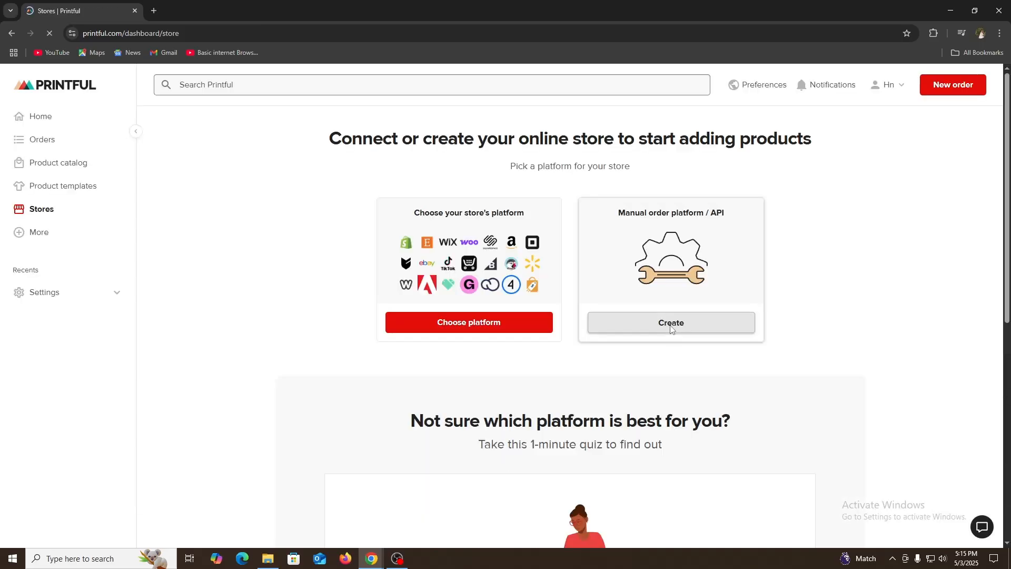
scroll(668, 331, down, 4)
scroll(675, 339, up, 3)
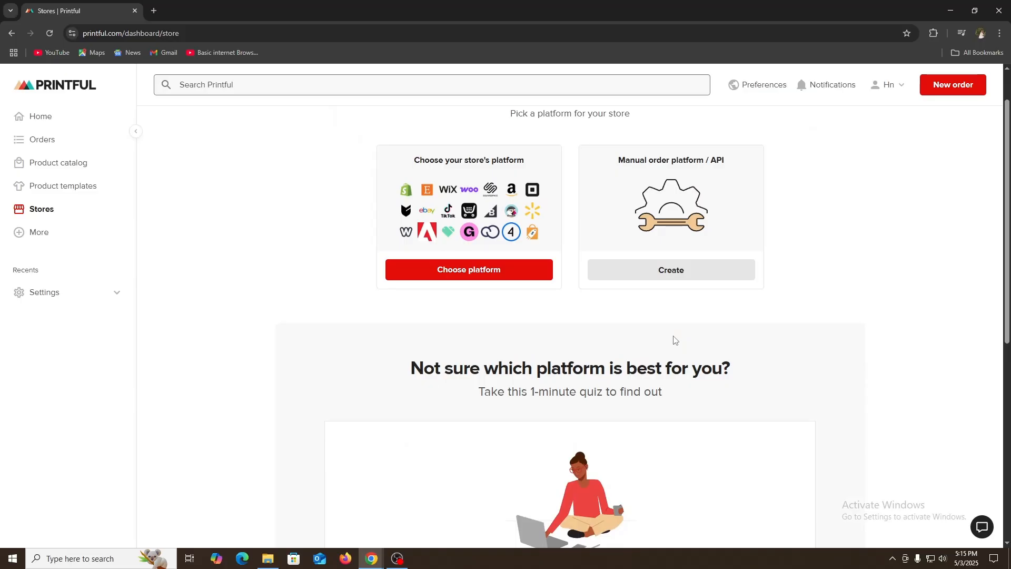
click(450, 273)
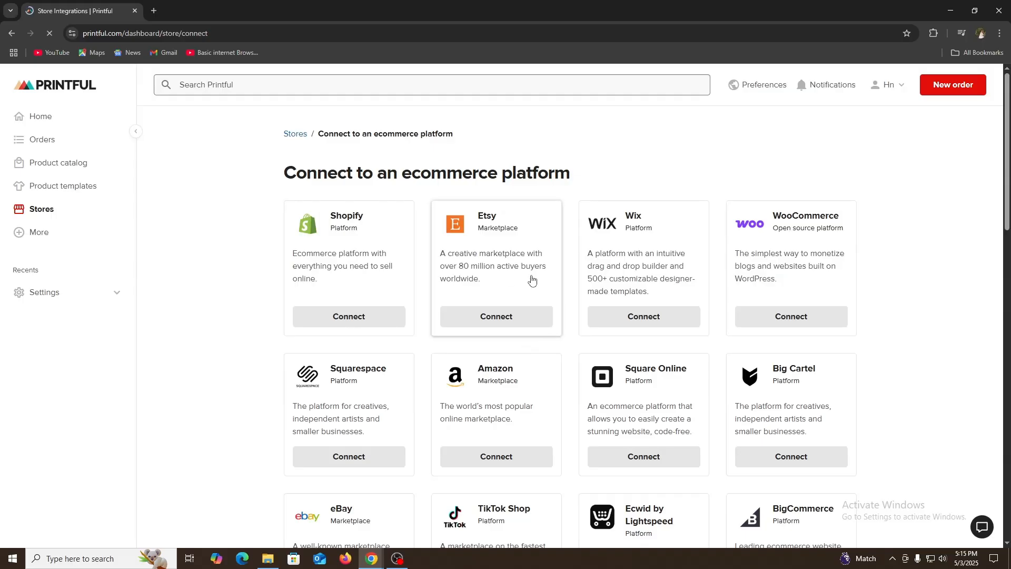
drag(306, 172, 527, 175)
click(527, 179)
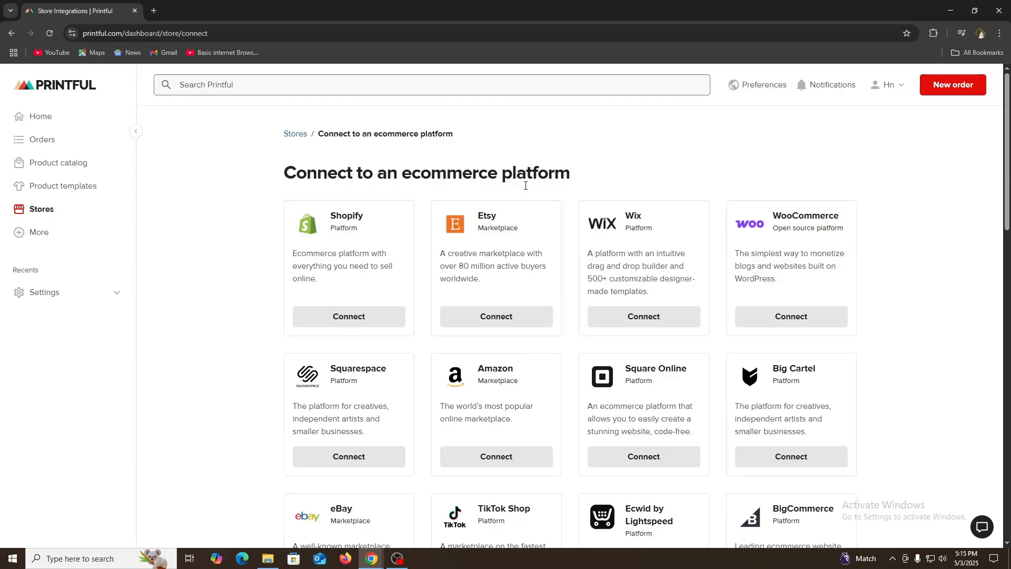
Choose Etsy as the platform, look through the connection instructions and start connecting to Etsy.
click(494, 317)
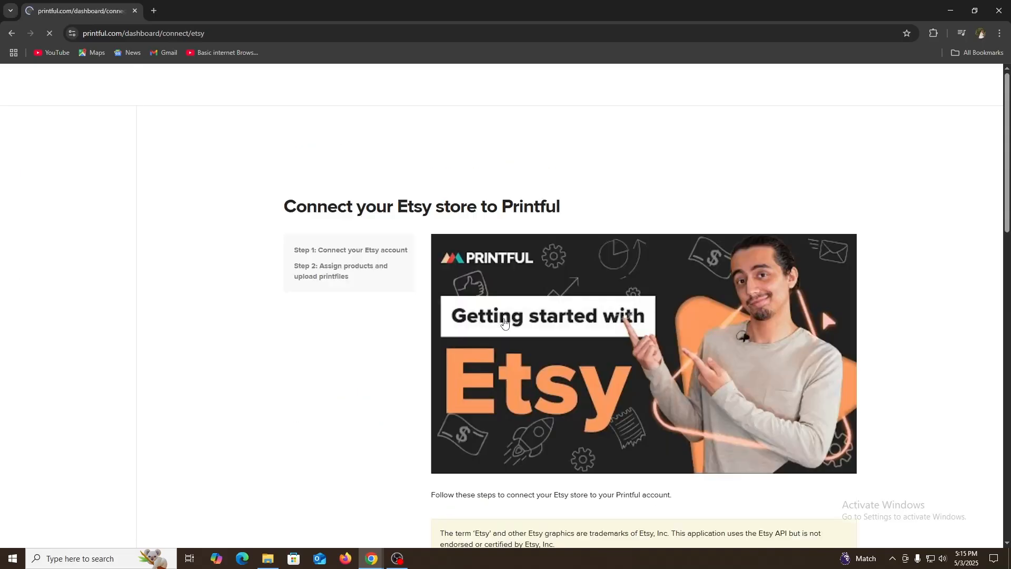
scroll(424, 309, down, 1)
scroll(352, 282, up, 1)
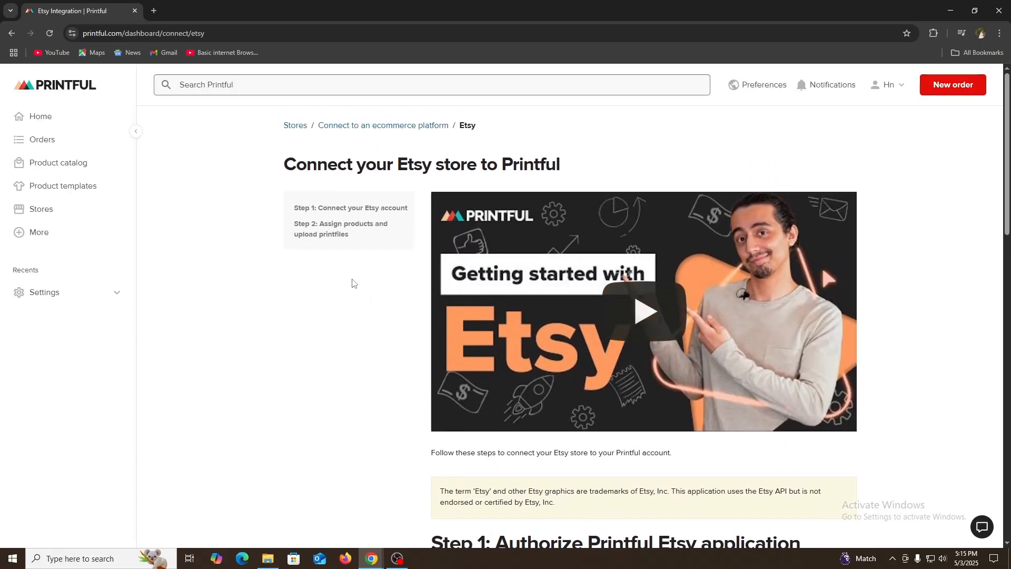
scroll(352, 282, down, 9)
scroll(352, 284, up, 2)
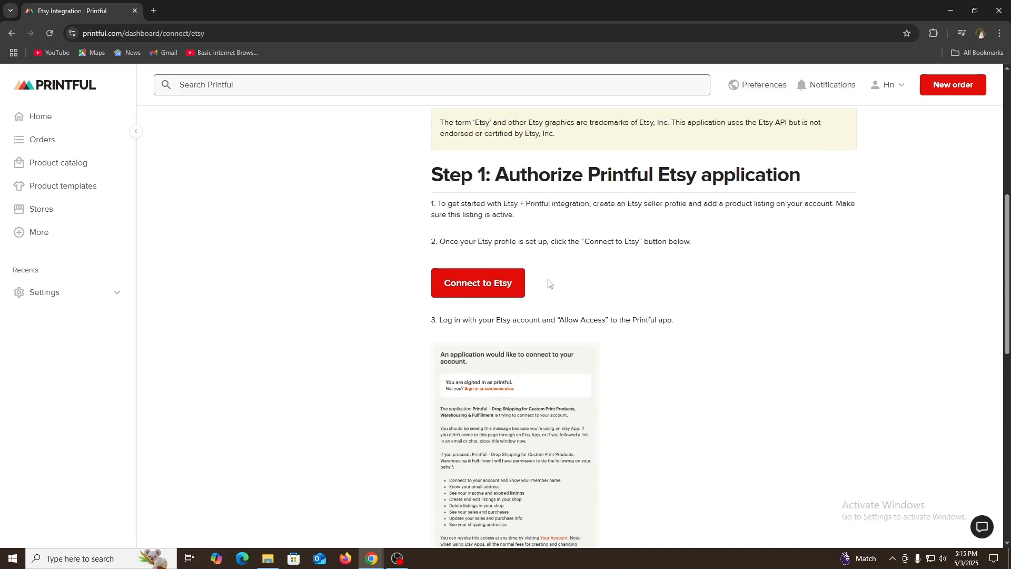
click(487, 288)
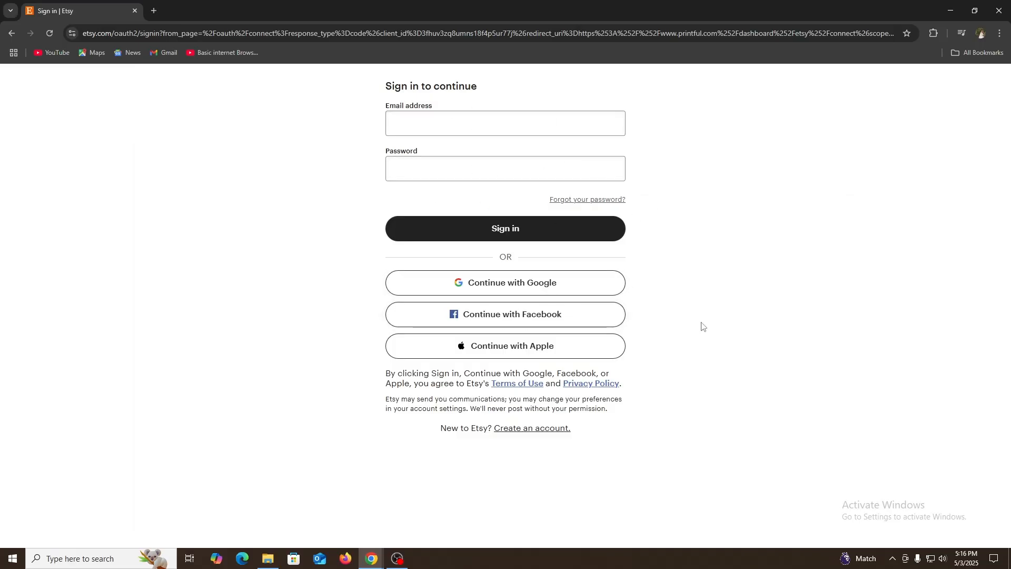
Sign in to Etsy with the existing Google account and approve the sign-in.
click(530, 283)
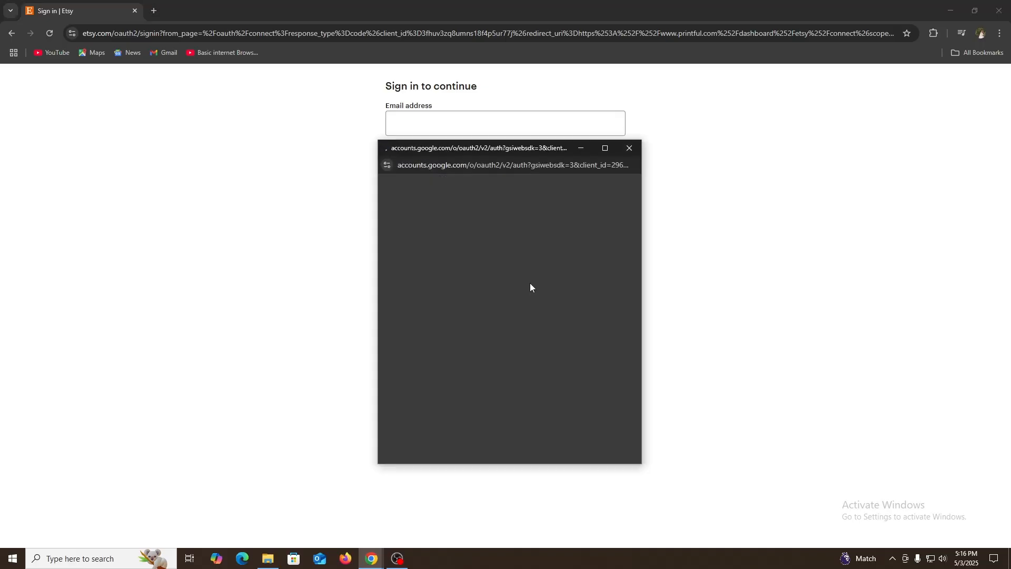
click(512, 311)
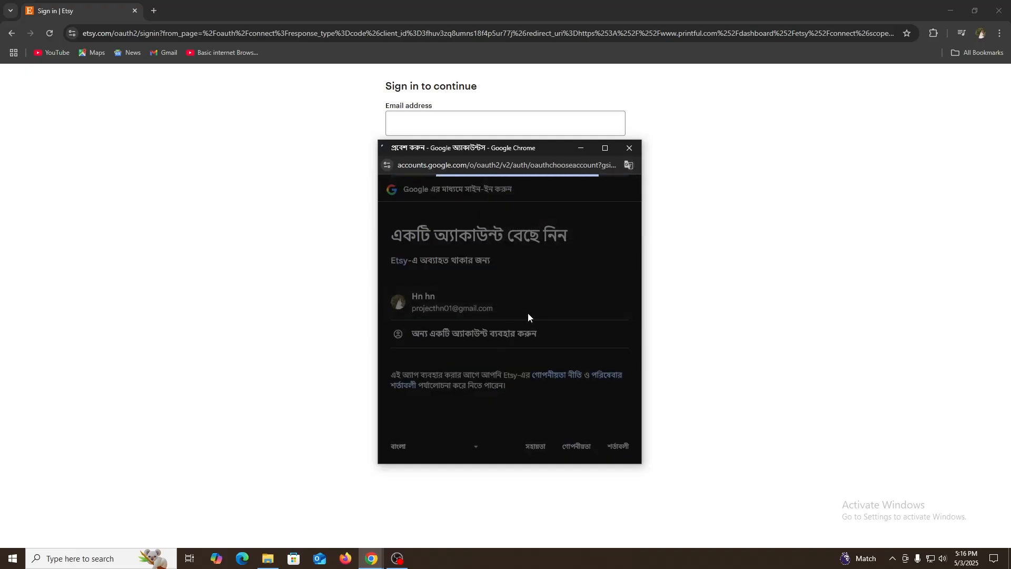
click(573, 365)
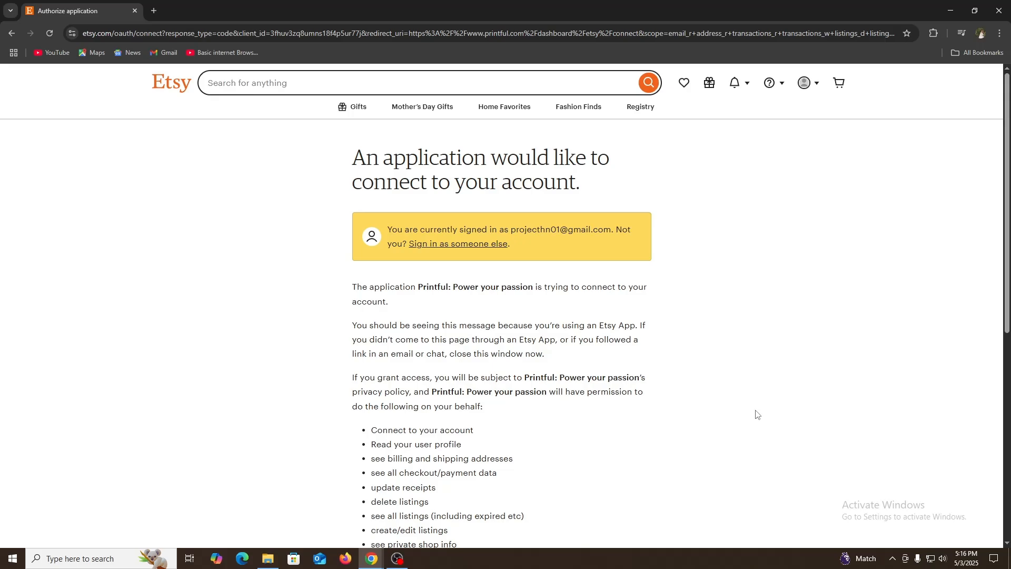
Review the permissions Printful requests on the Etsy authorization page and grant it access to the account.
scroll(767, 313, down, 2)
scroll(579, 226, up, 2)
drag(355, 157, 614, 185)
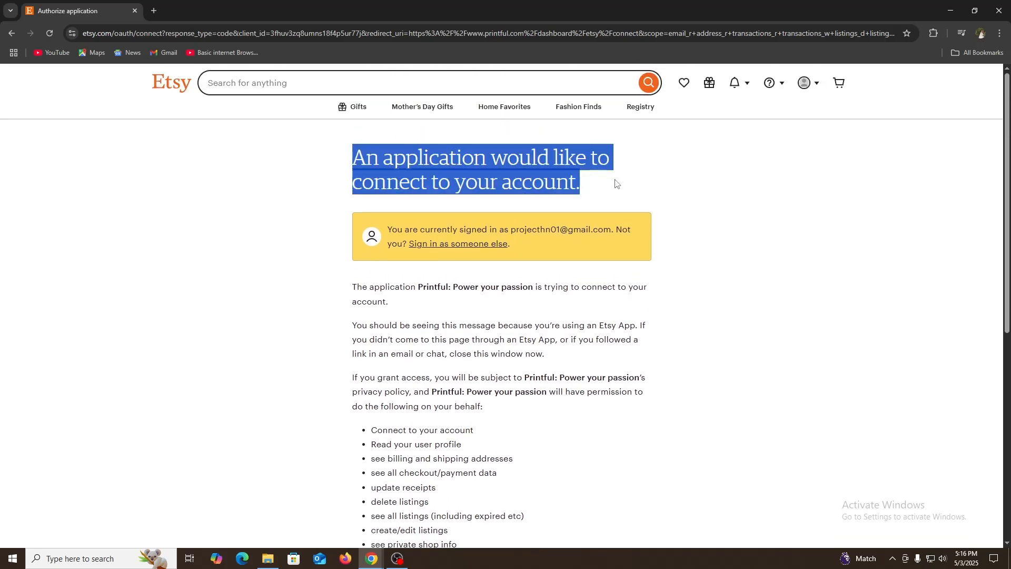
scroll(835, 264, down, 5)
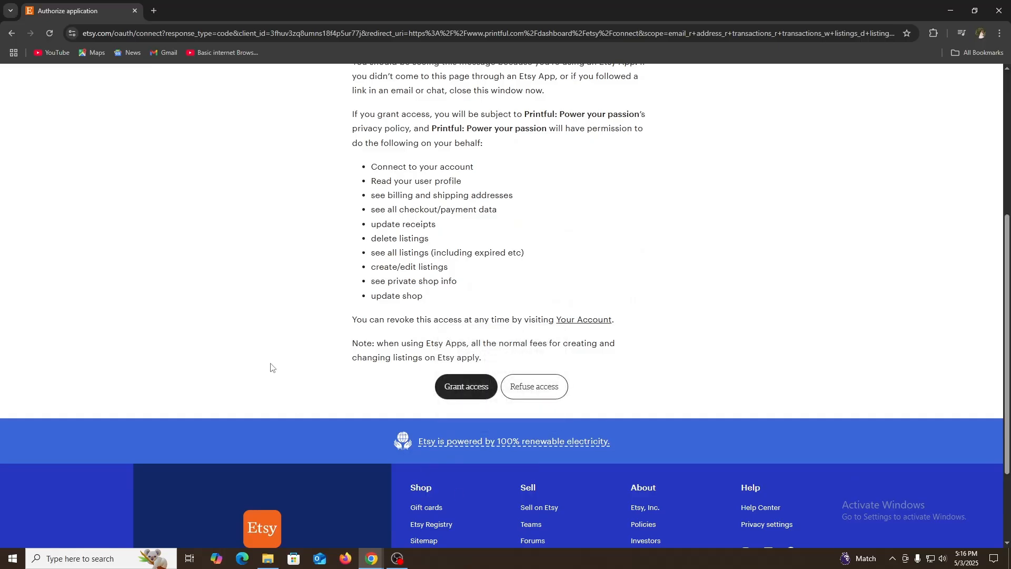
click(453, 392)
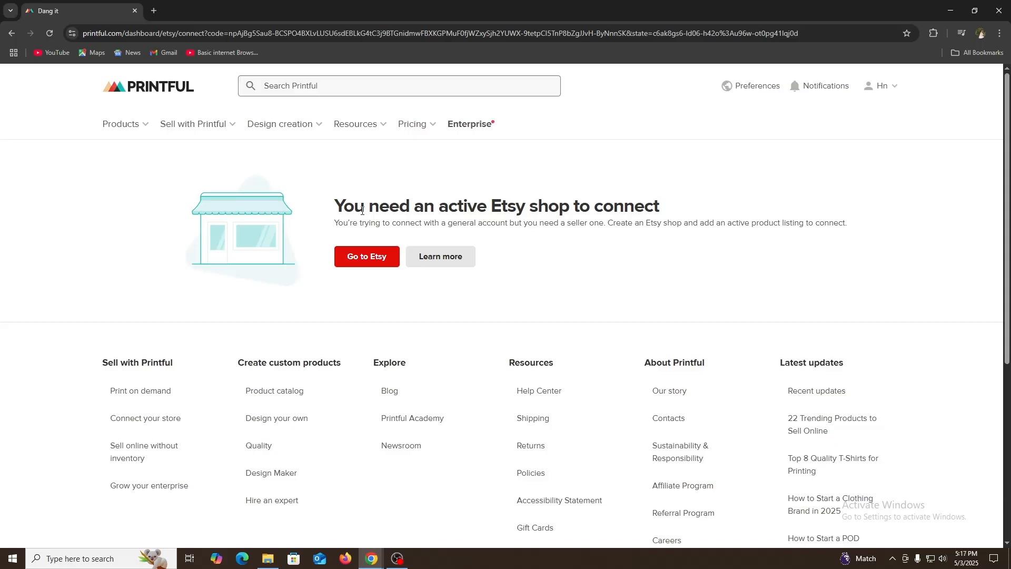
Go to Etsy's seller page, look through the fees and seller tools, and start opening an Etsy shop.
click(374, 264)
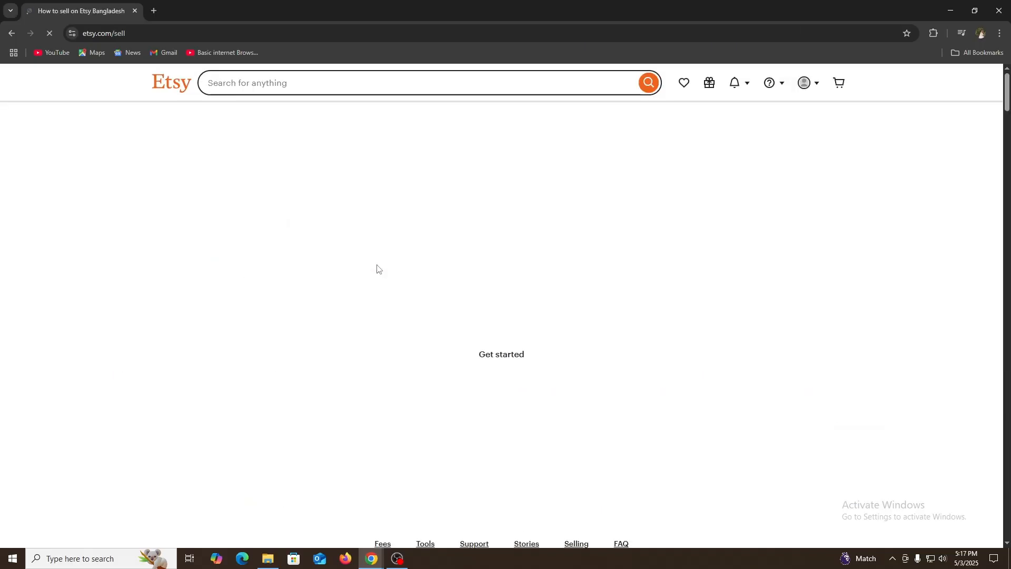
scroll(378, 253, down, 5)
scroll(730, 210, up, 5)
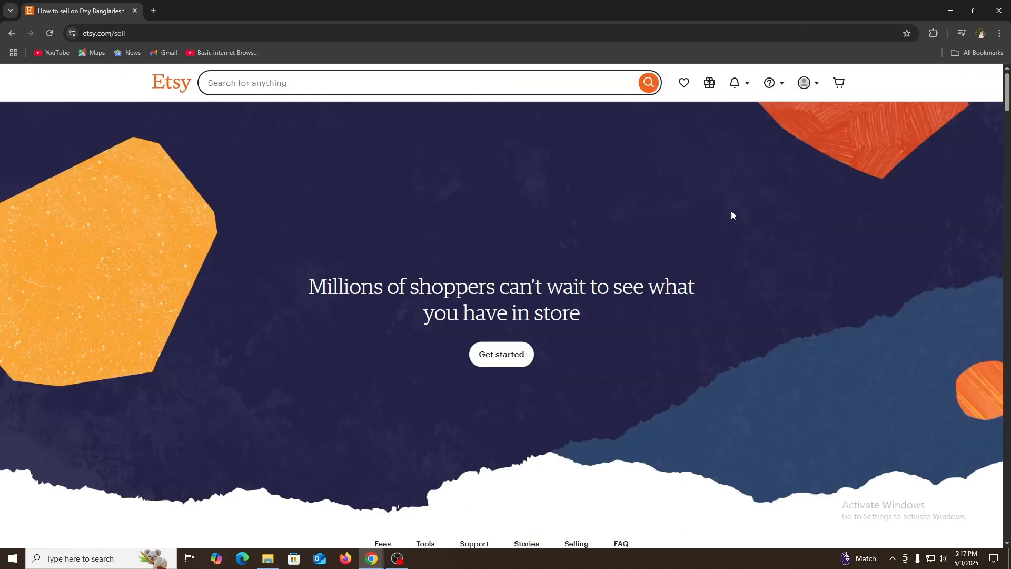
scroll(551, 287, down, 15)
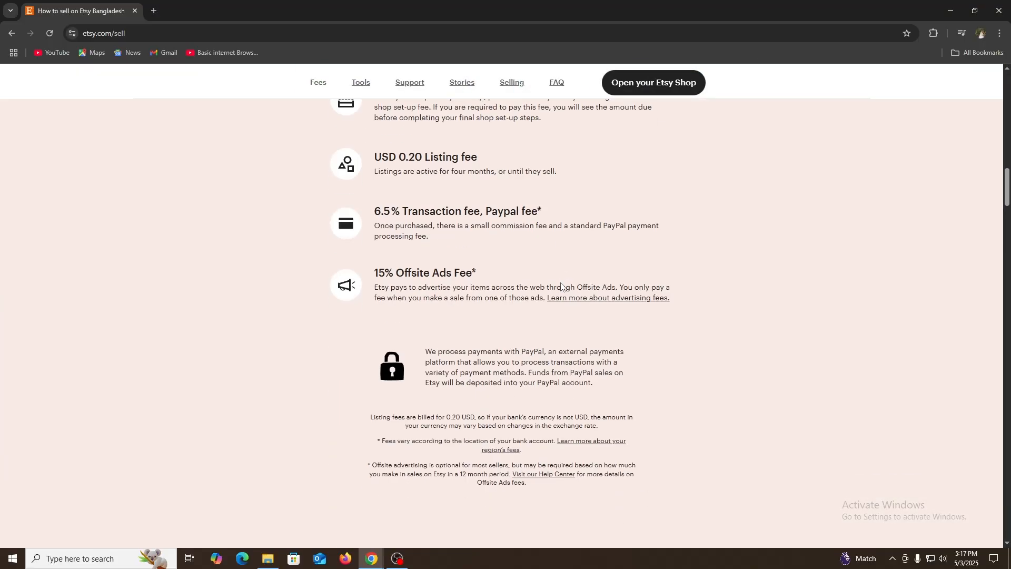
scroll(641, 334, down, 8)
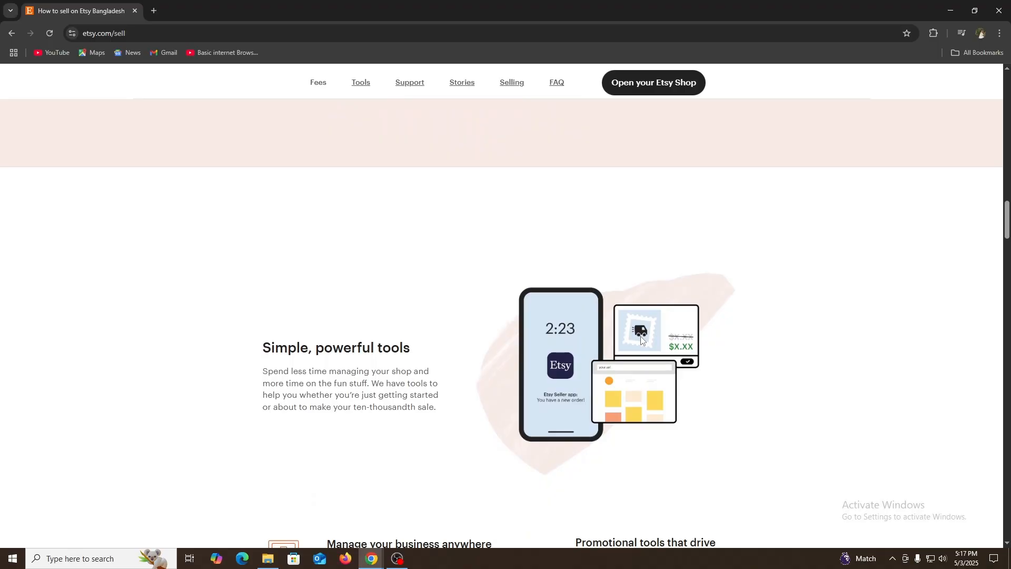
click(663, 93)
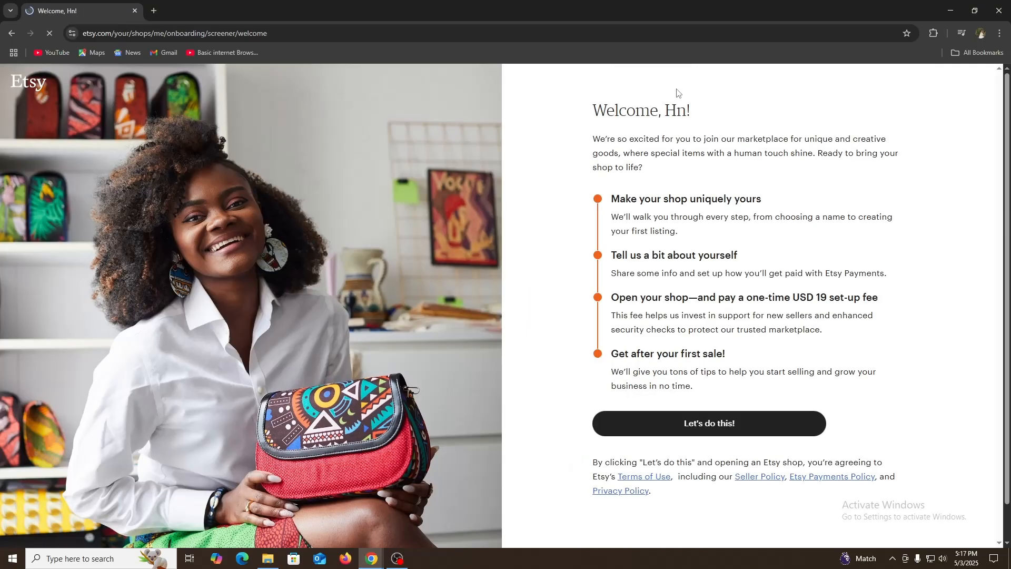
Read the shop-opening overview on the Etsy welcome page and begin the seller onboarding.
scroll(628, 194, down, 1)
scroll(634, 177, up, 1)
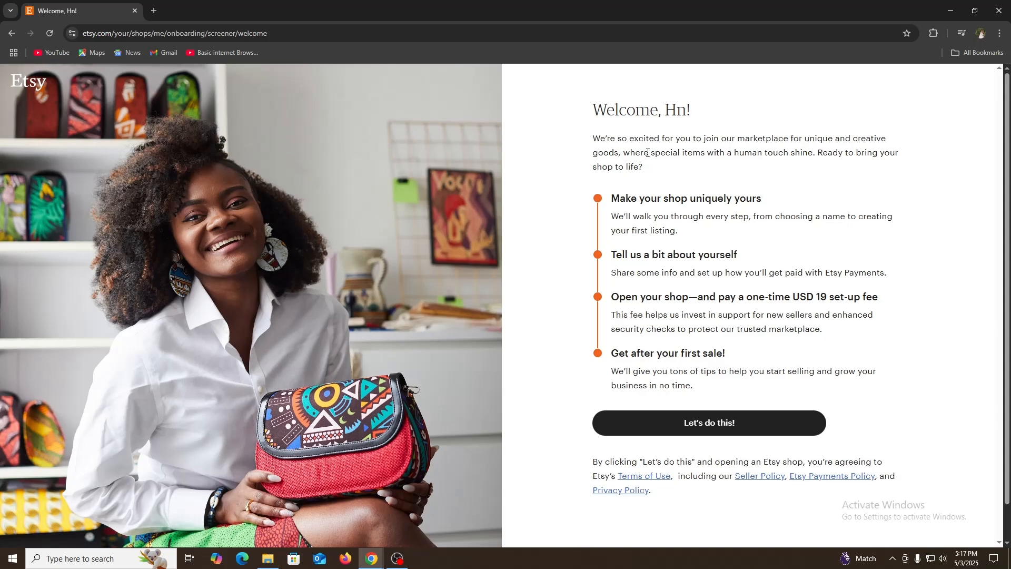
scroll(642, 158, down, 1)
scroll(730, 365, up, 1)
click(699, 429)
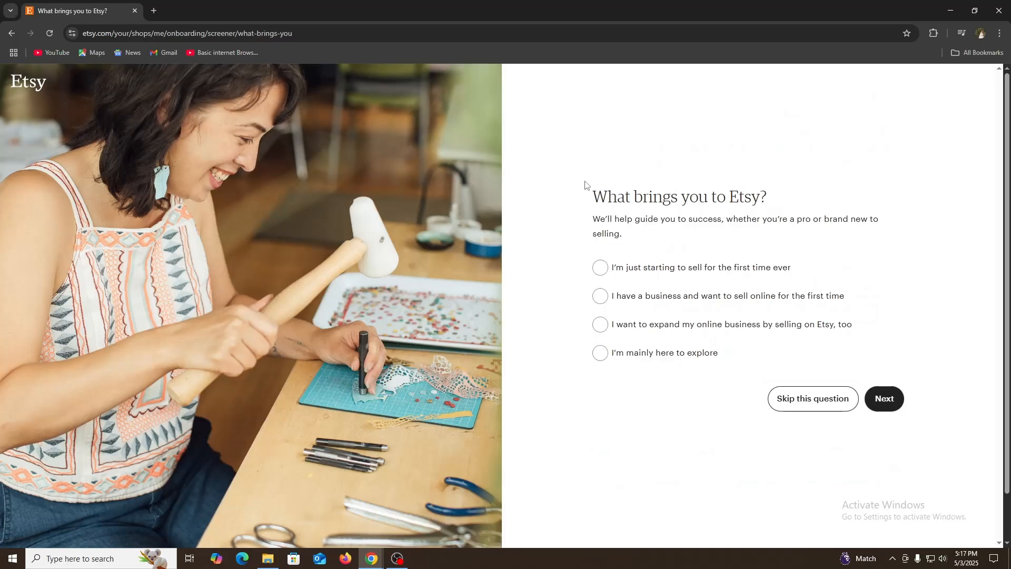
Pick "I'm just starting to sell for the first time ever", skip the remaining onboarding questions and start the shop.
drag(592, 199, 765, 198)
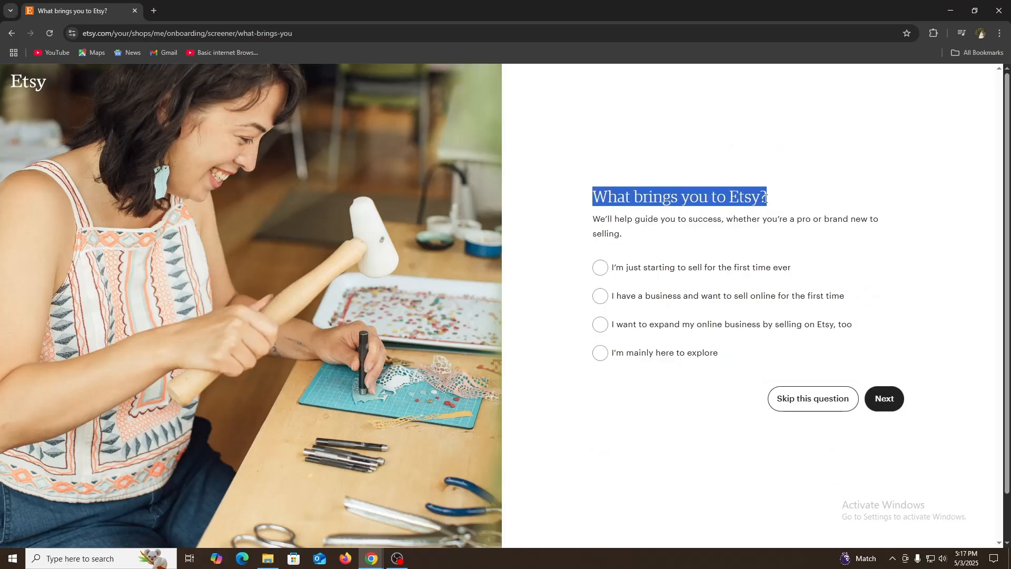
click(765, 198)
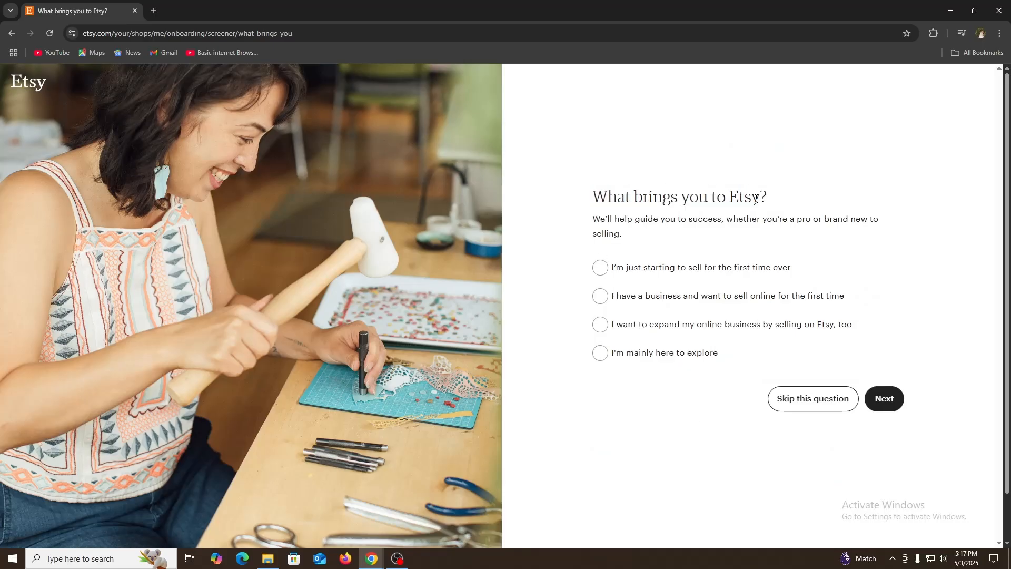
click(648, 273)
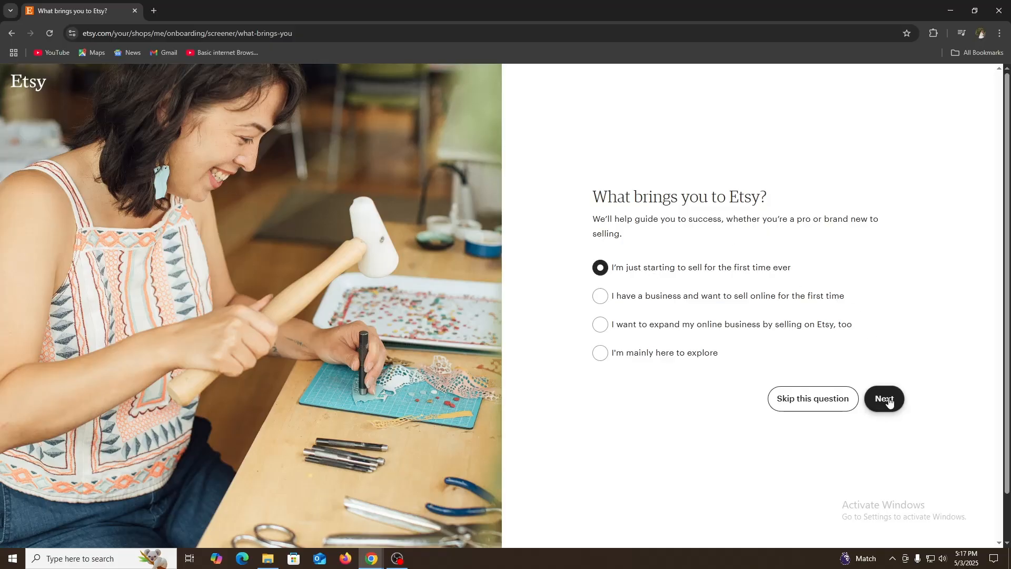
click(812, 403)
scroll(814, 348, down, 5)
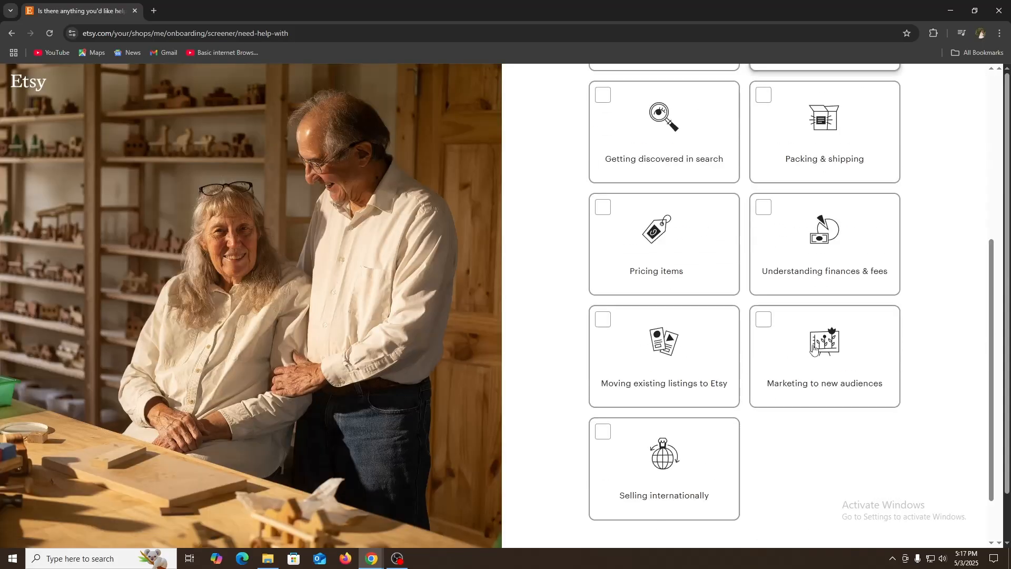
scroll(816, 353, down, 2)
click(808, 501)
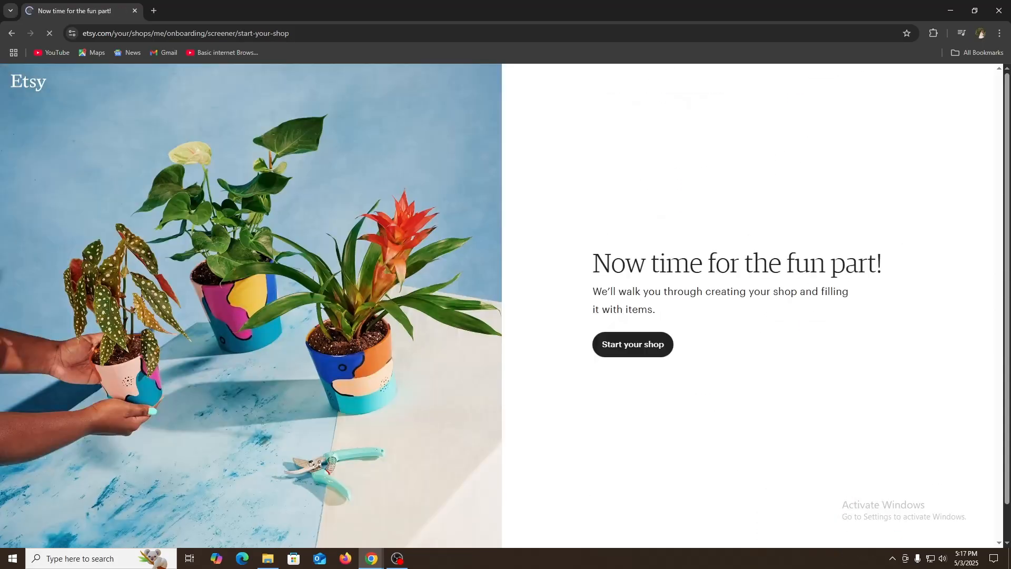
click(623, 348)
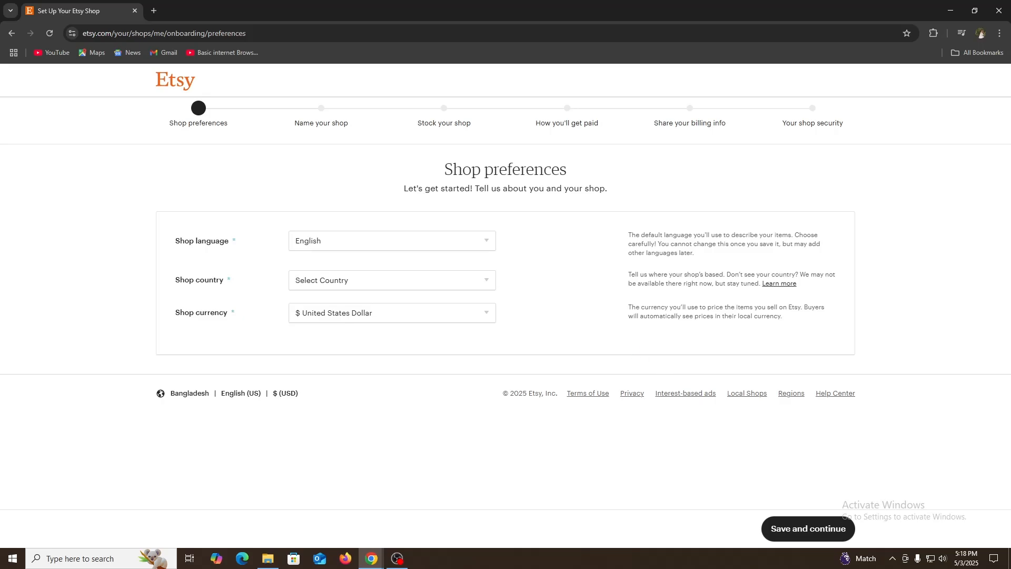
Set the shop country to United States and save the shop preferences.
click(814, 529)
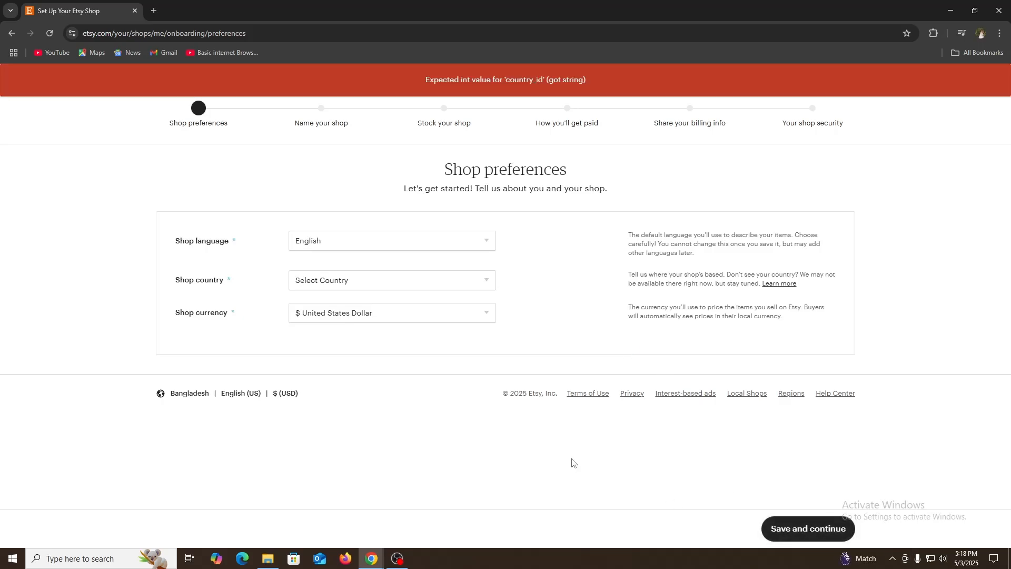
click(341, 280)
key(u)
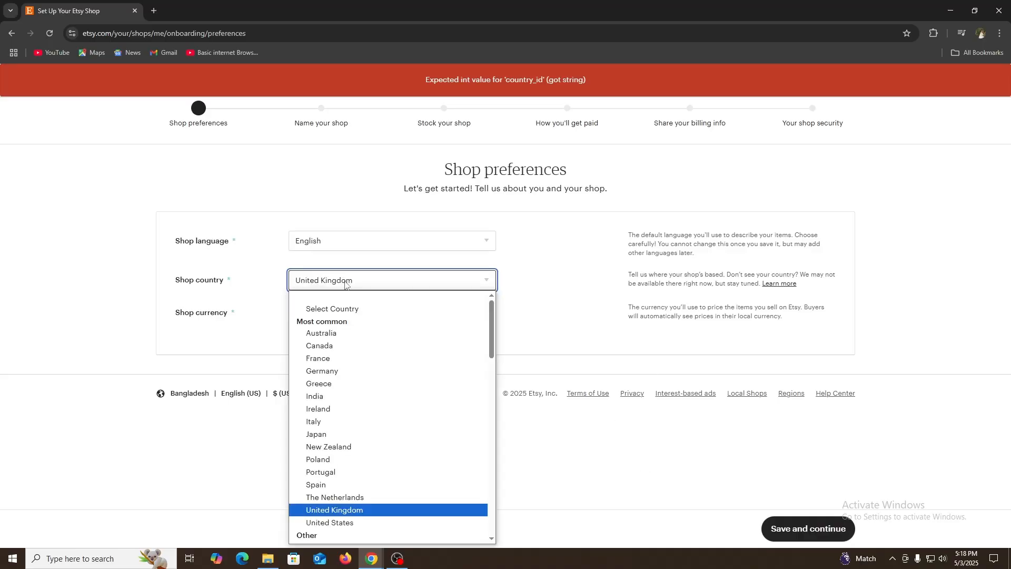
click(351, 524)
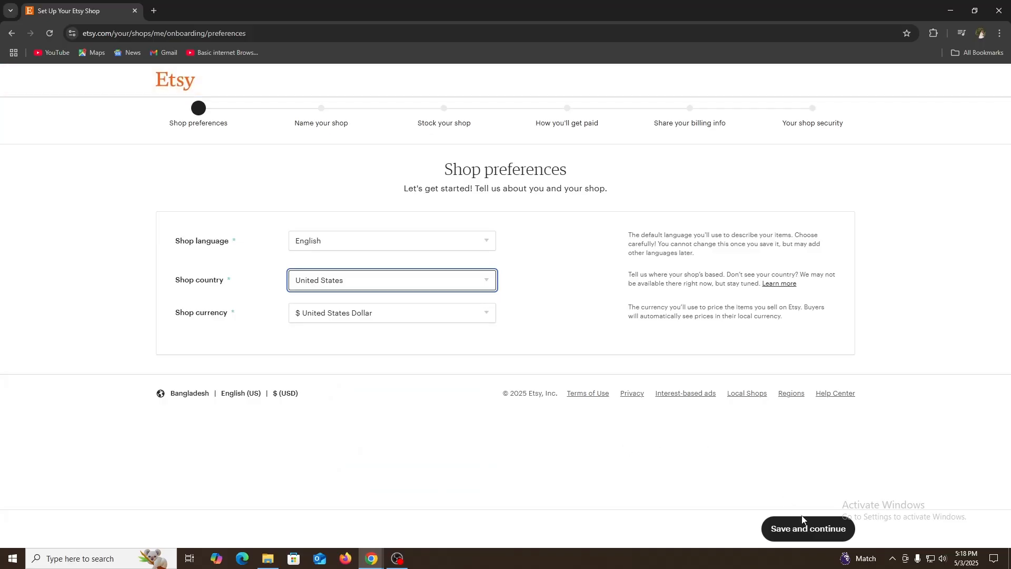
click(799, 535)
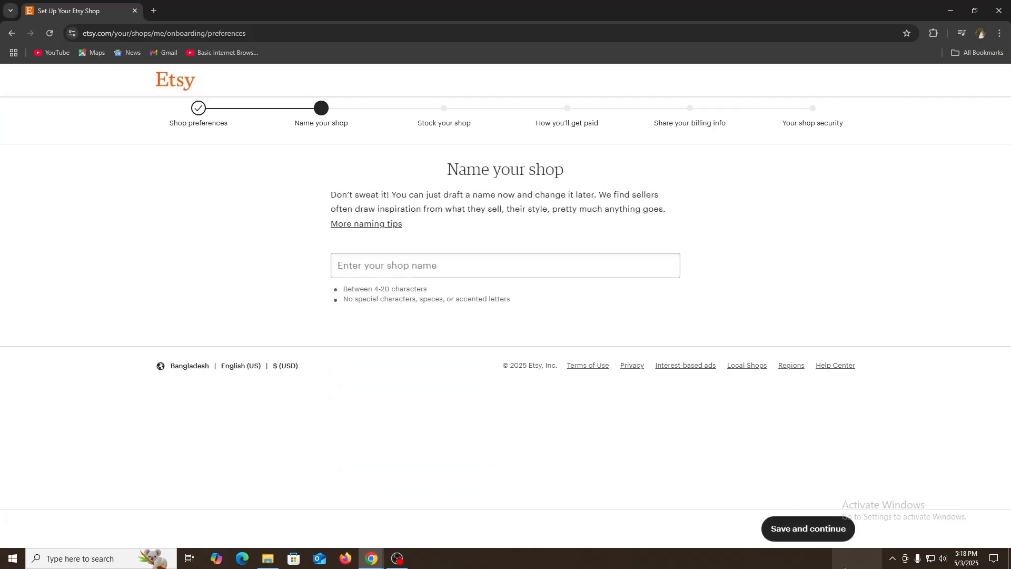
Name the shop "Wesimple" and continue to stocking the shop.
click(401, 272)
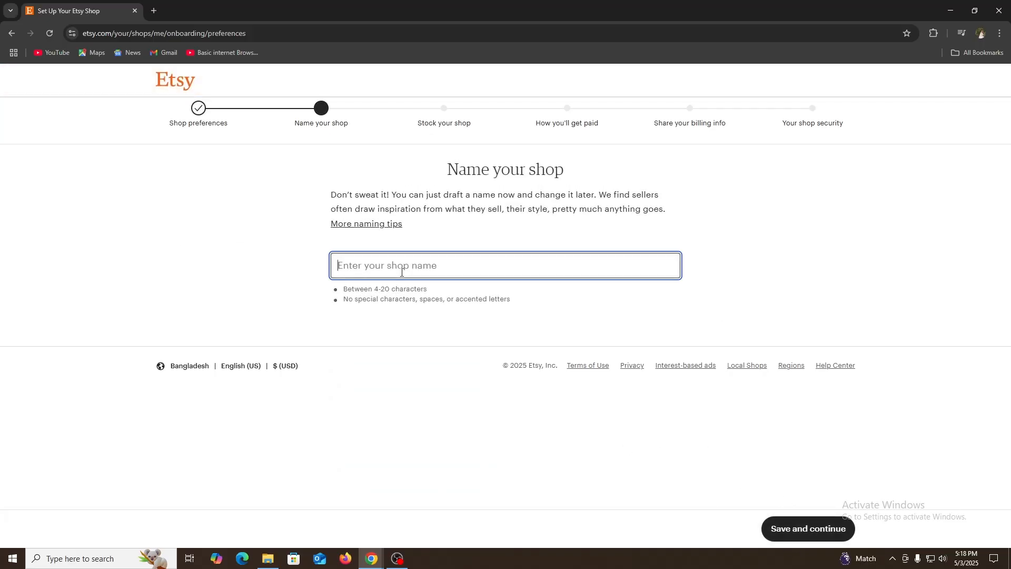
text(Wesimple)
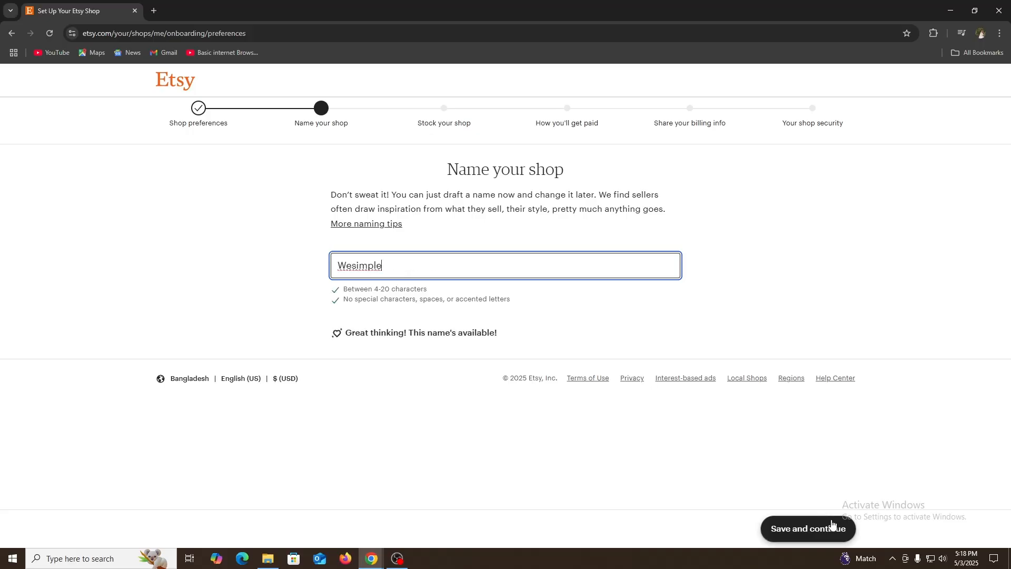
click(835, 526)
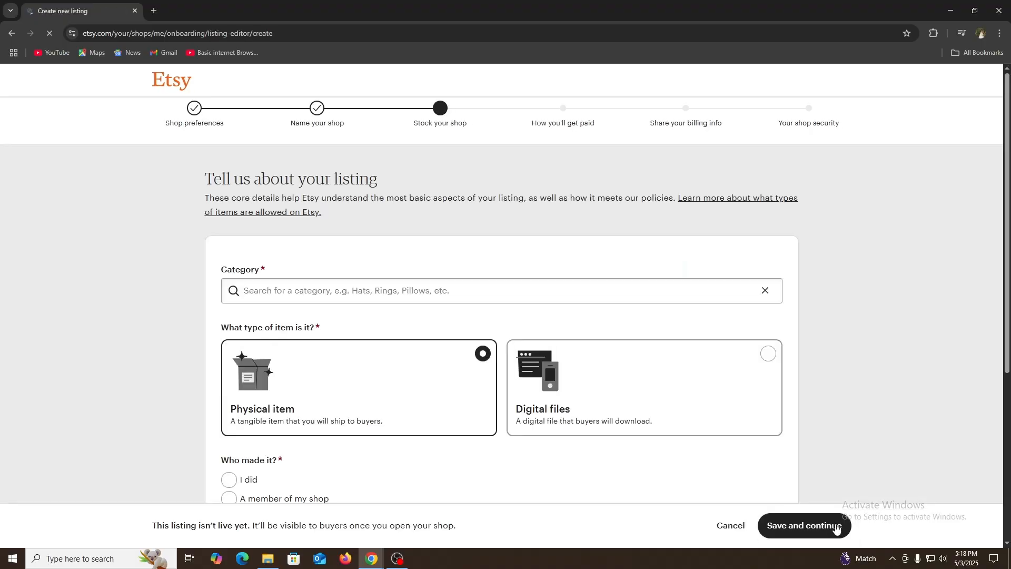
Look over the new listing form and set the listing's category to Phone Cases under Electronics Cases.
scroll(366, 403, down, 4)
scroll(511, 402, up, 4)
scroll(503, 400, down, 5)
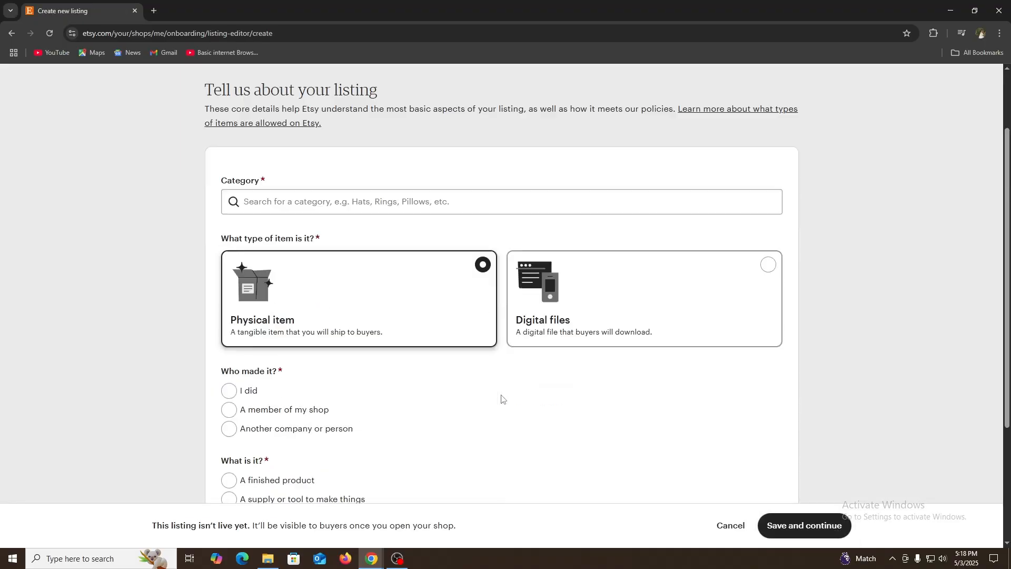
scroll(503, 398, up, 5)
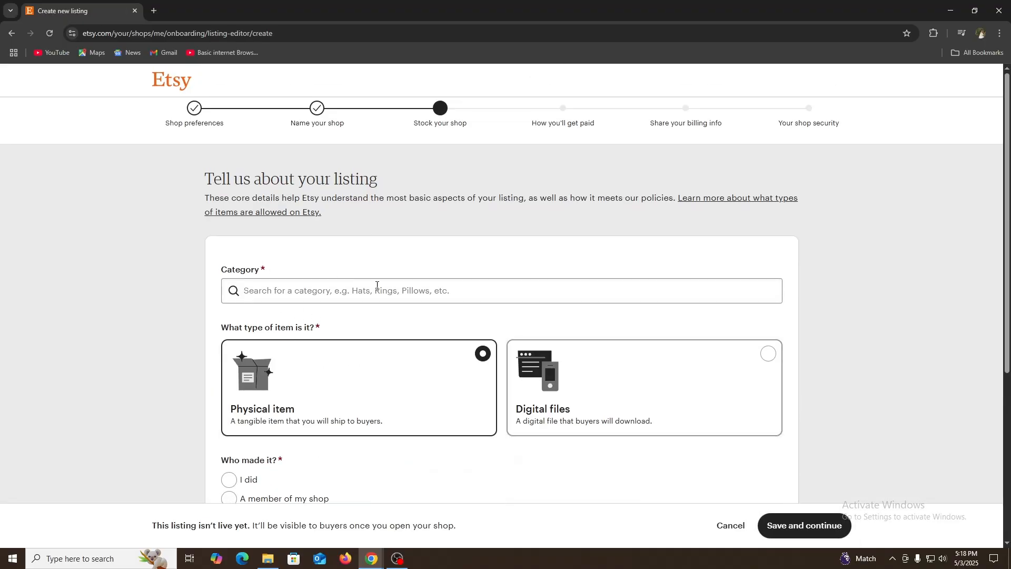
click(395, 291)
text(A)
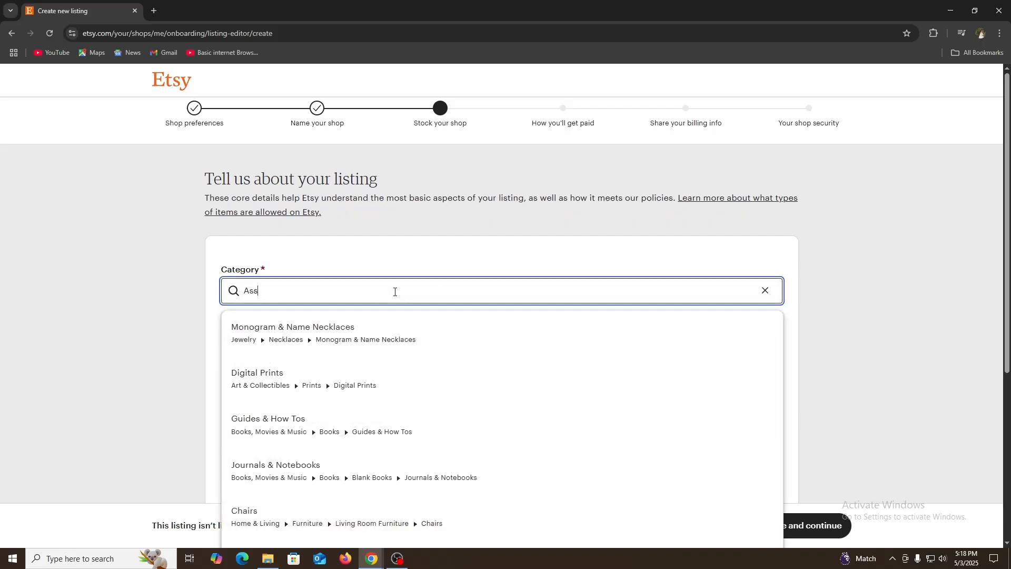
text(ss)
key(BackSpace)
key(BackSpace)
key(BackSpace)
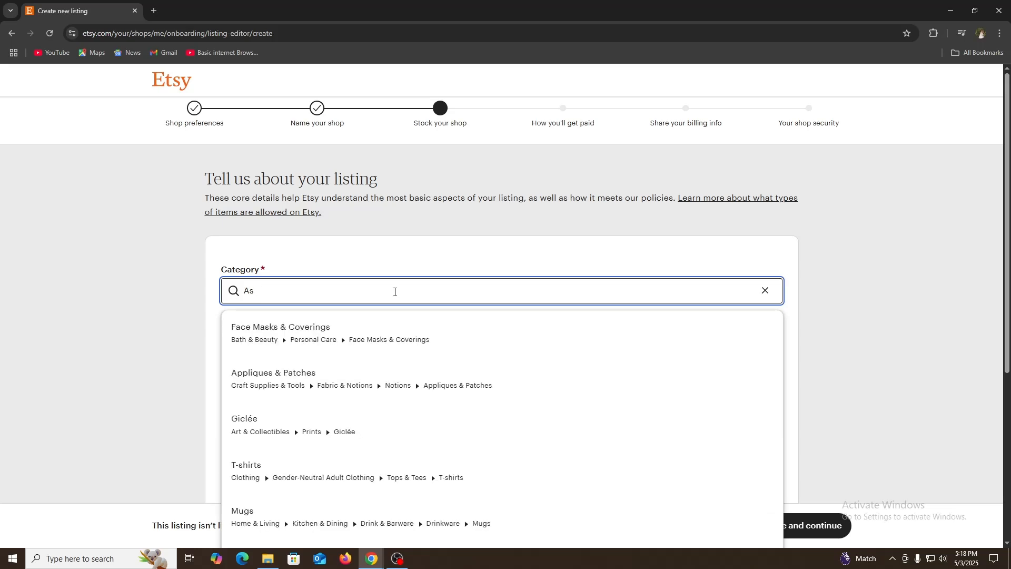
text(pho)
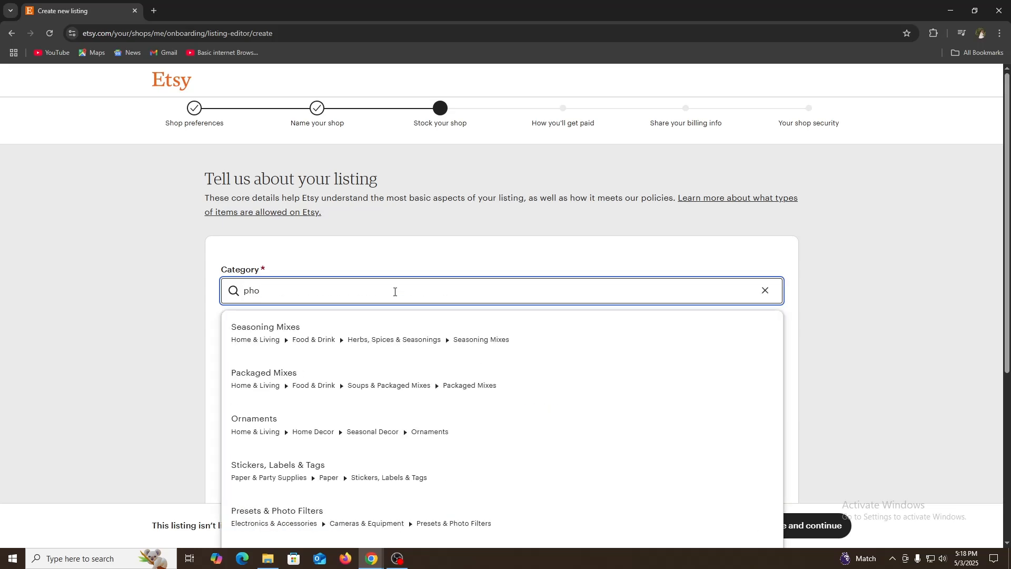
text(ne ca)
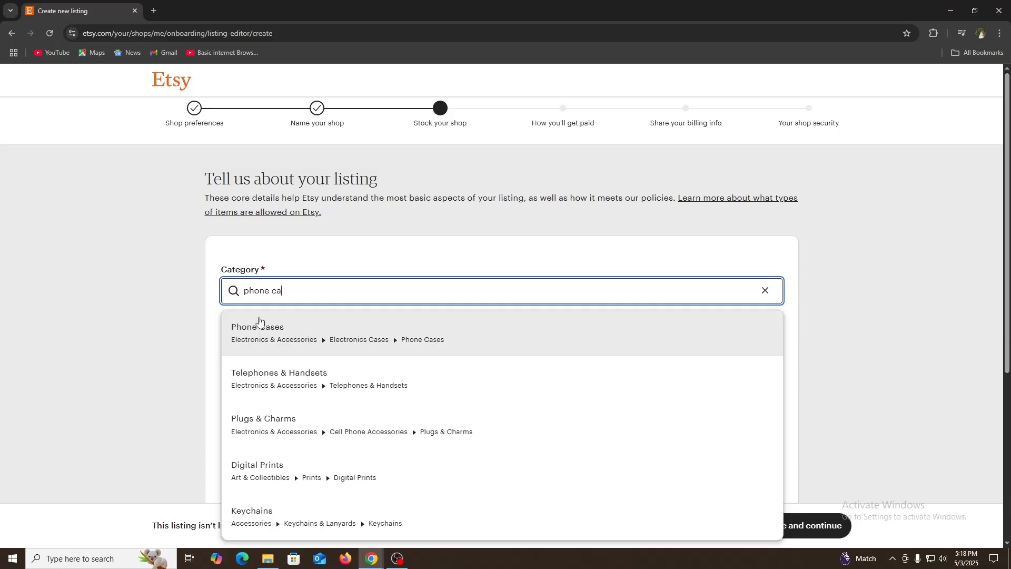
click(289, 340)
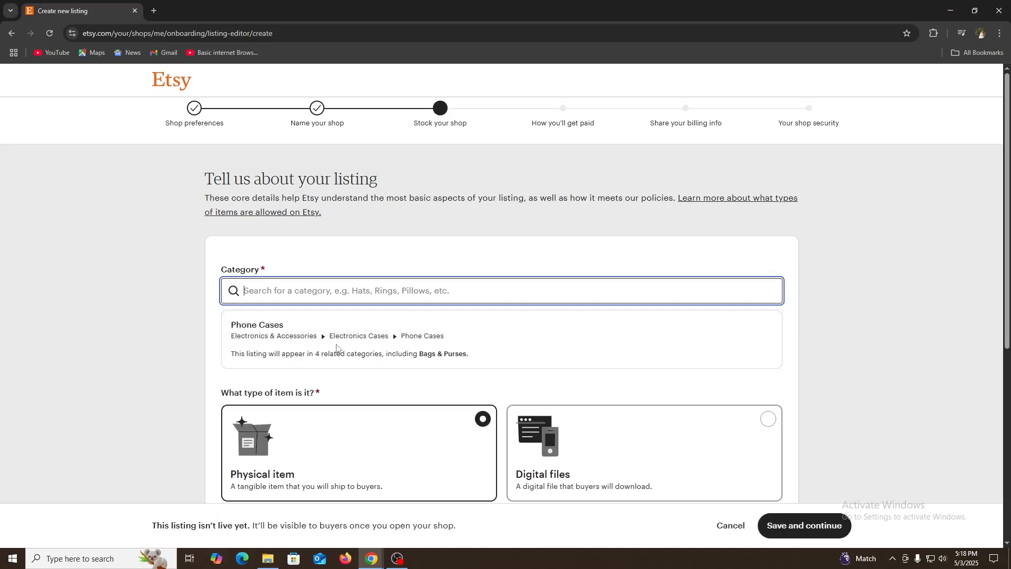
Describe the item as made by "I did", as "A finished product", and as made in 2020 - 2025.
scroll(140, 337, down, 4)
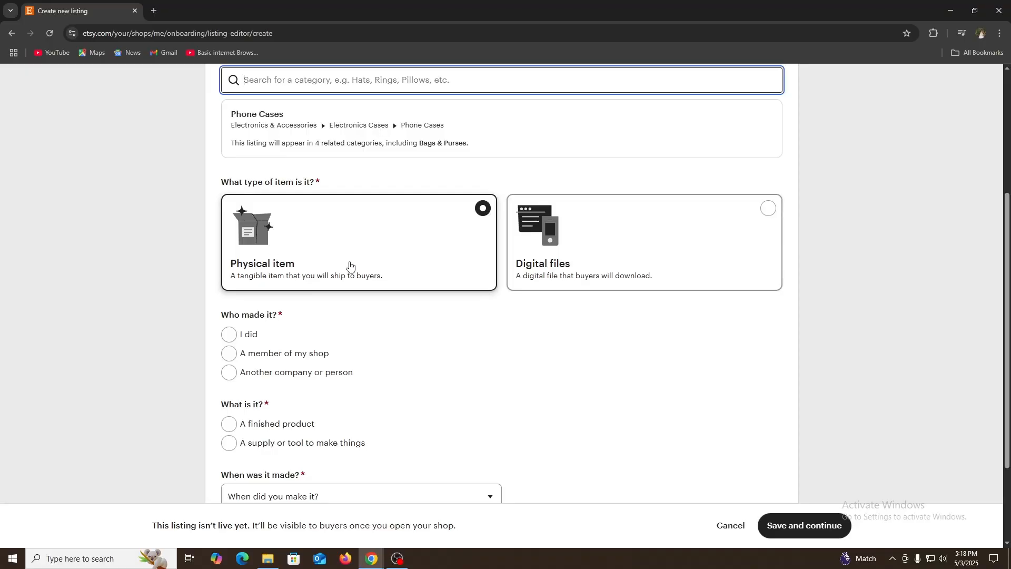
click(230, 335)
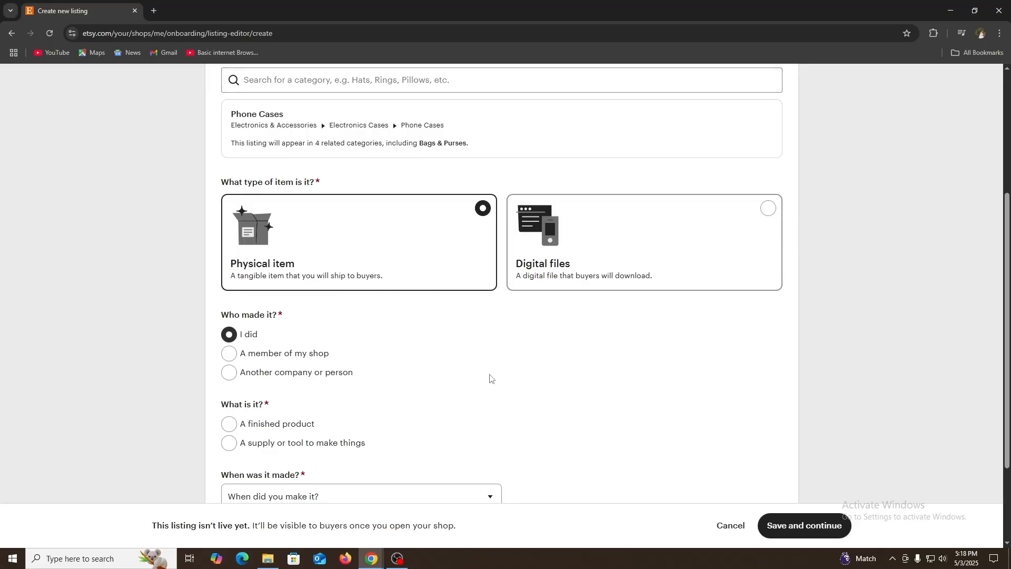
scroll(490, 377, down, 2)
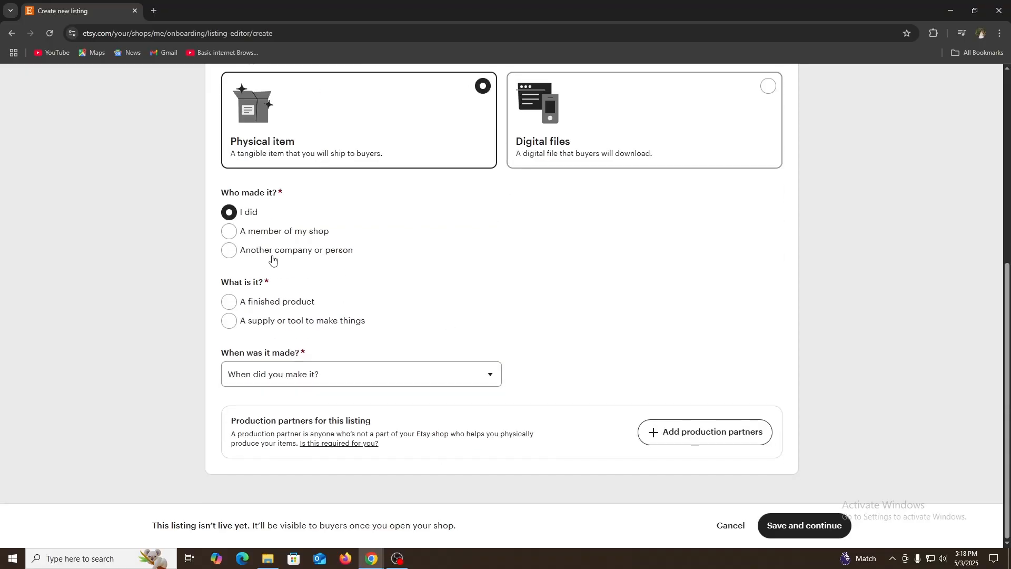
click(228, 301)
click(287, 383)
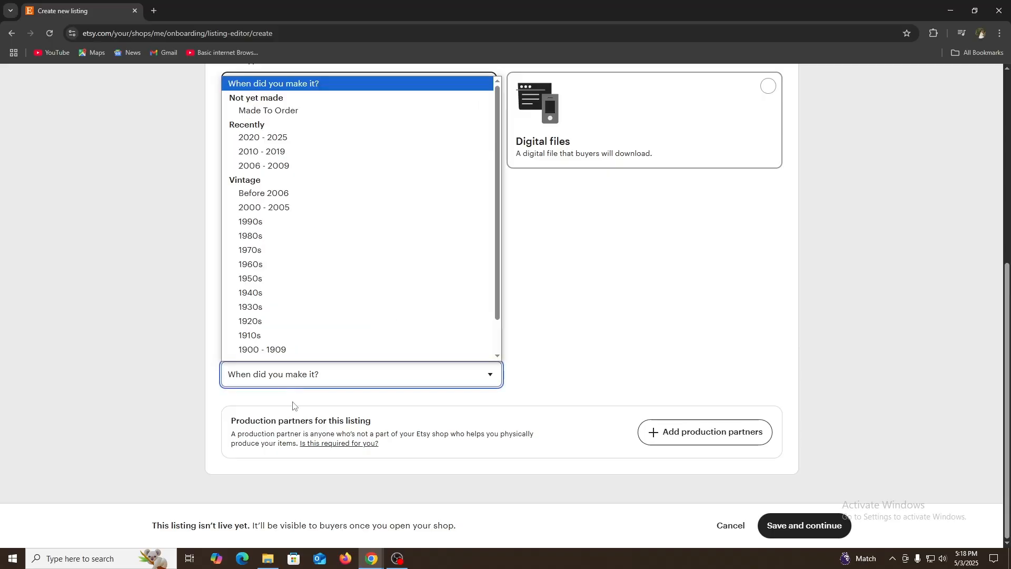
click(281, 137)
scroll(255, 176, down, 5)
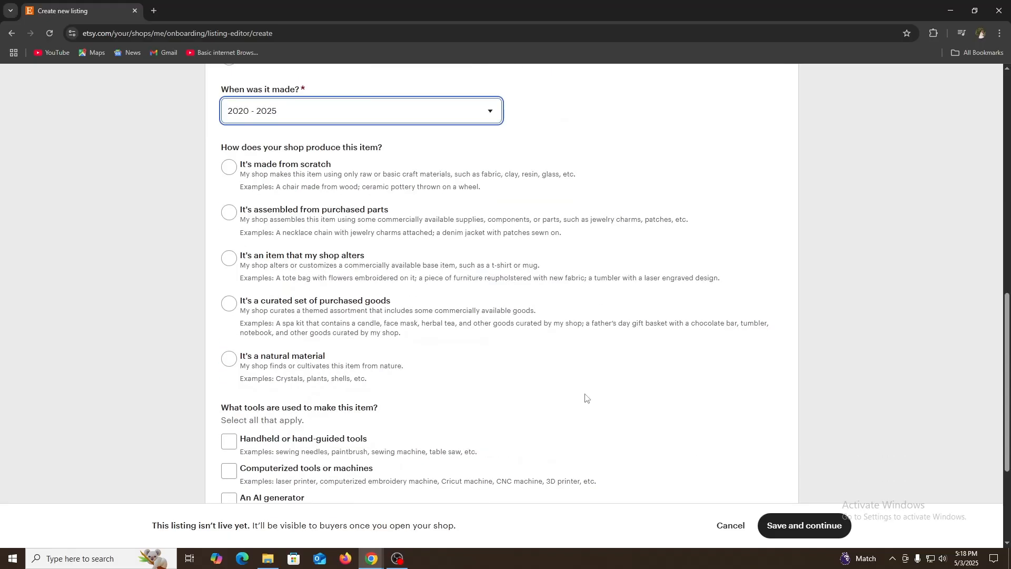
Leave the questions about production method and tools unanswered and continue to the listing's further details.
drag(241, 148, 306, 148)
click(323, 149)
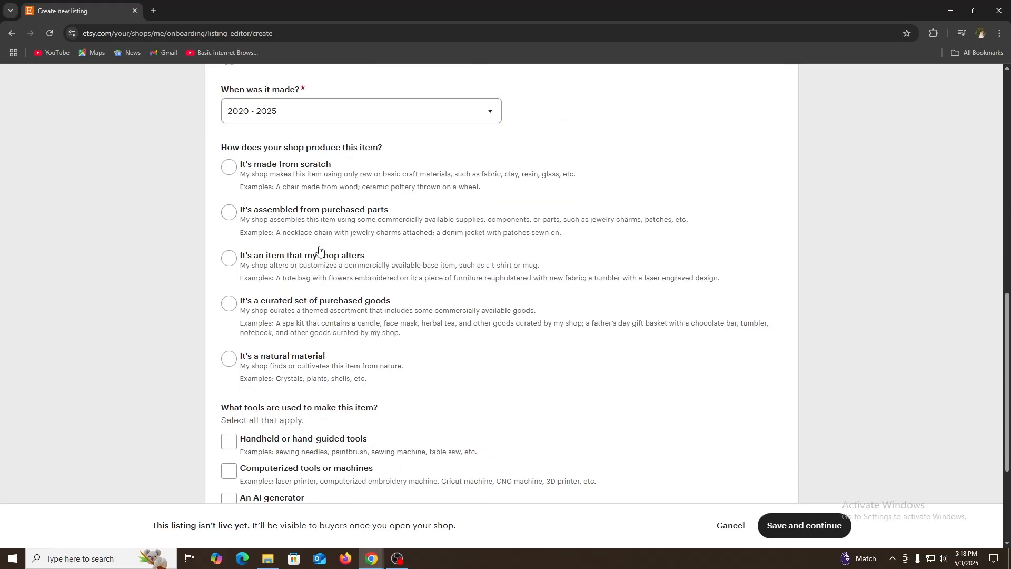
scroll(335, 288, down, 3)
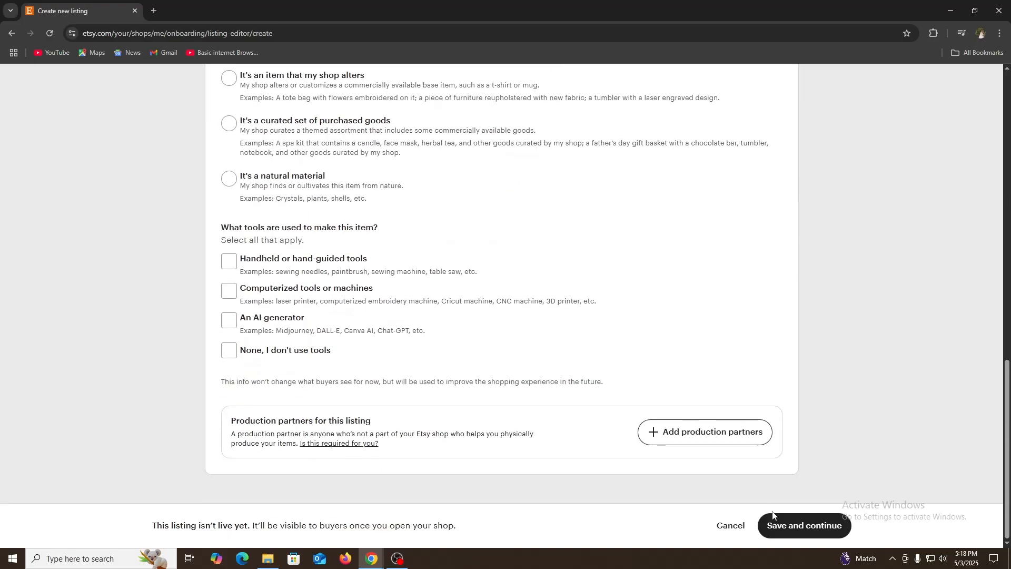
click(827, 533)
Look over the listing's detail sections, try to save with the required fields empty, and start on the description.
scroll(629, 474, up, 10)
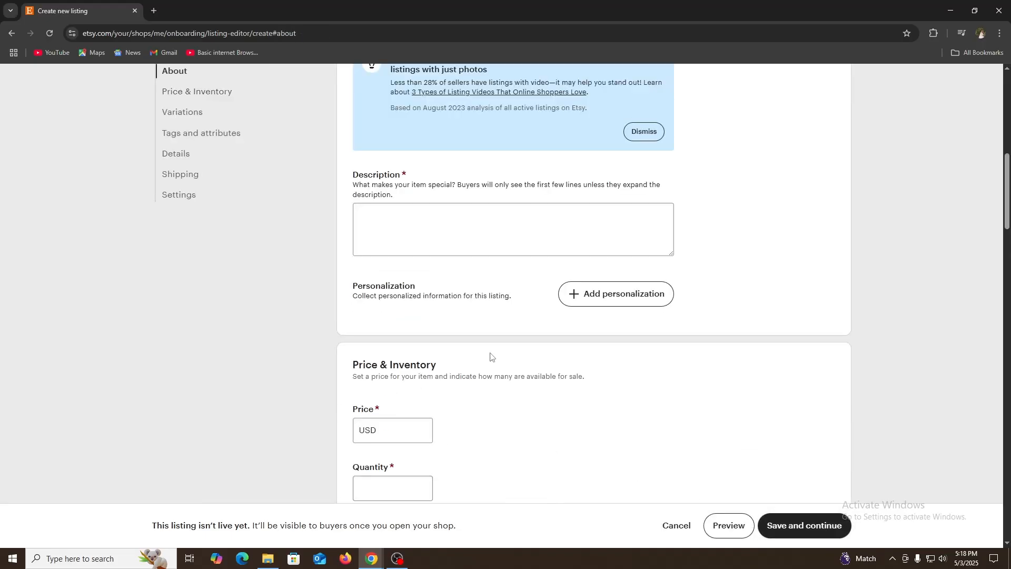
scroll(518, 404, up, 3)
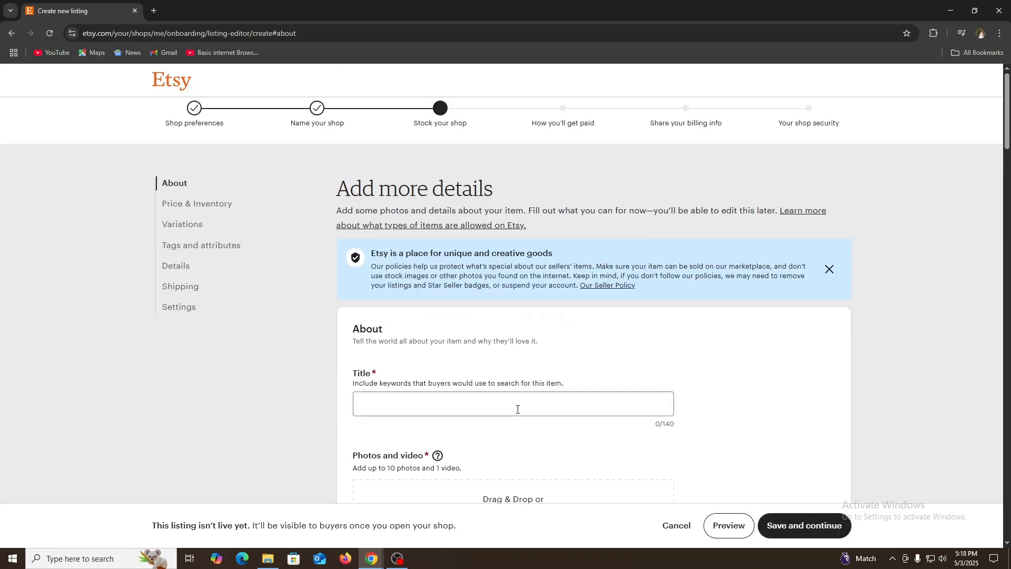
scroll(517, 409, down, 9)
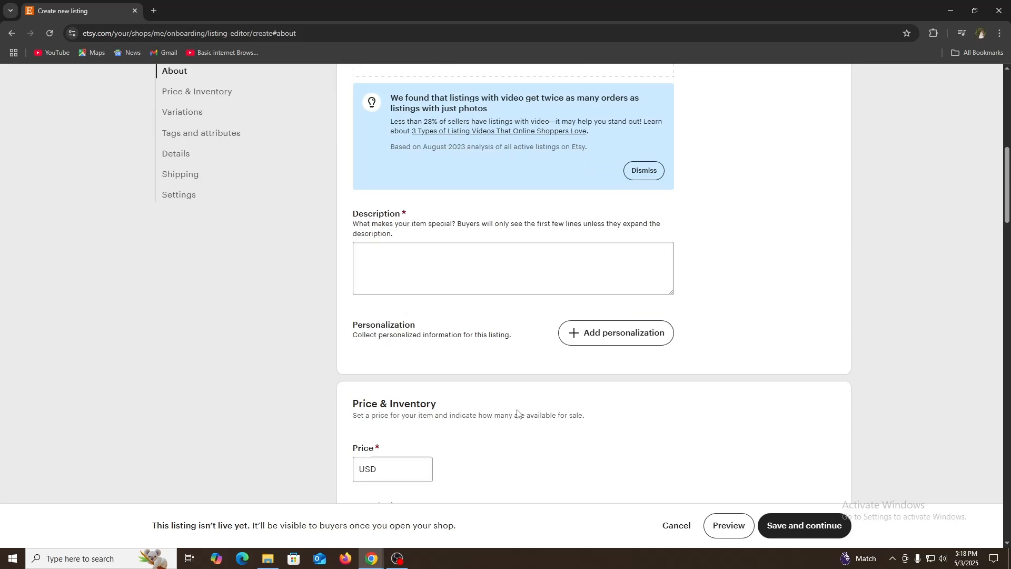
scroll(522, 427, down, 13)
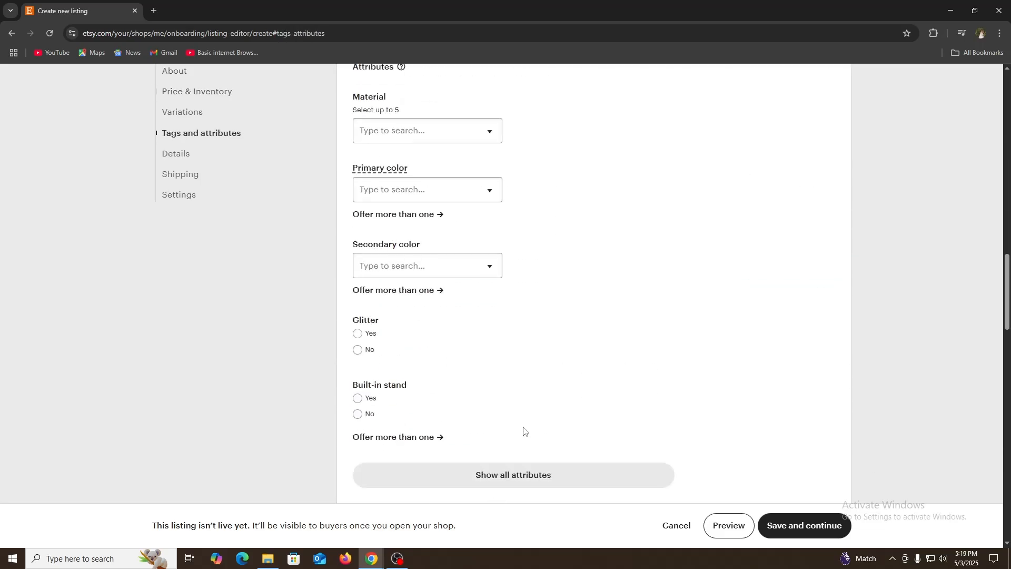
click(840, 535)
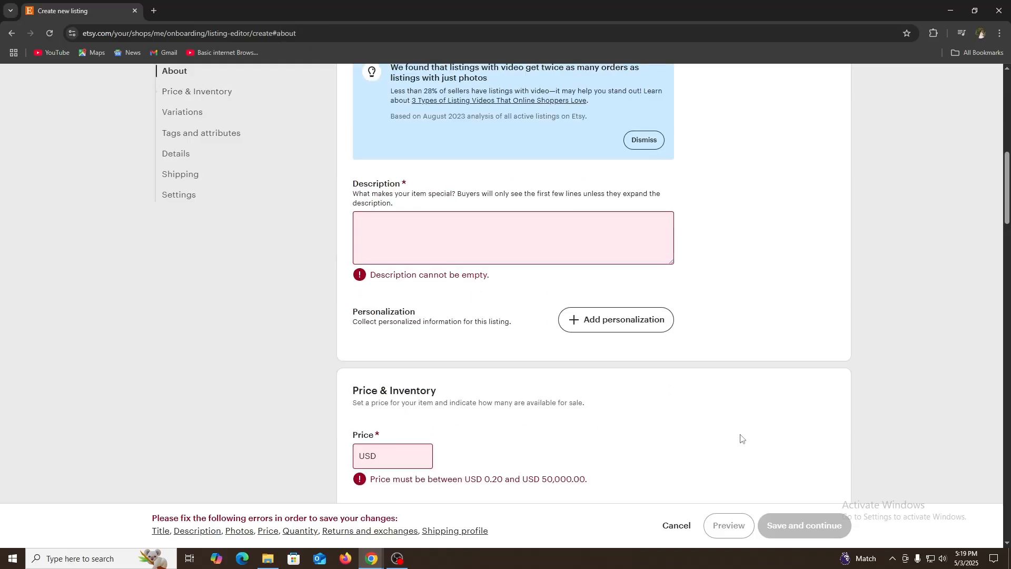
click(454, 247)
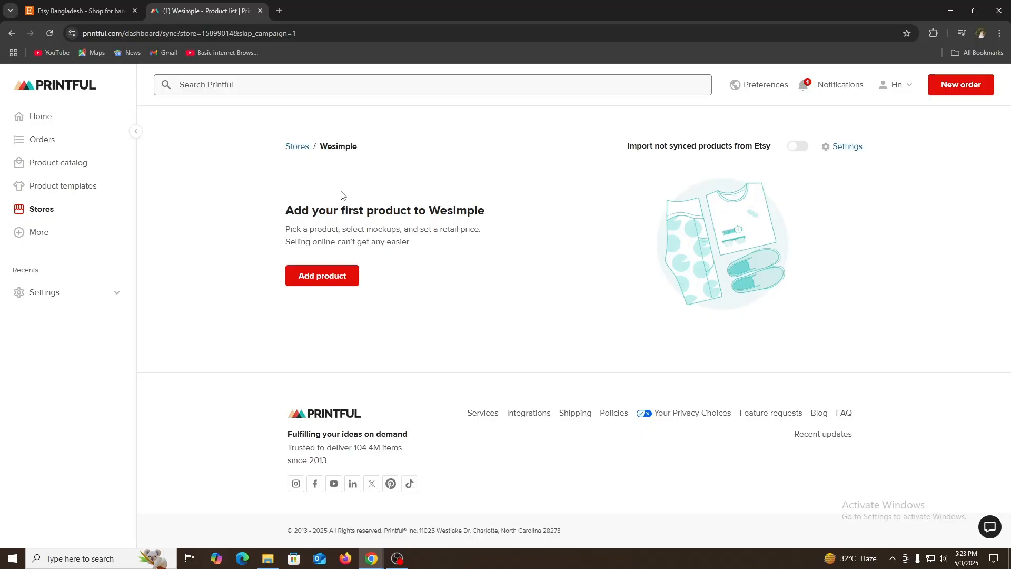
In Printful, check the notifications and start a new Wesimple store product using Clear Case for iPhone from Phone cases.
click(837, 85)
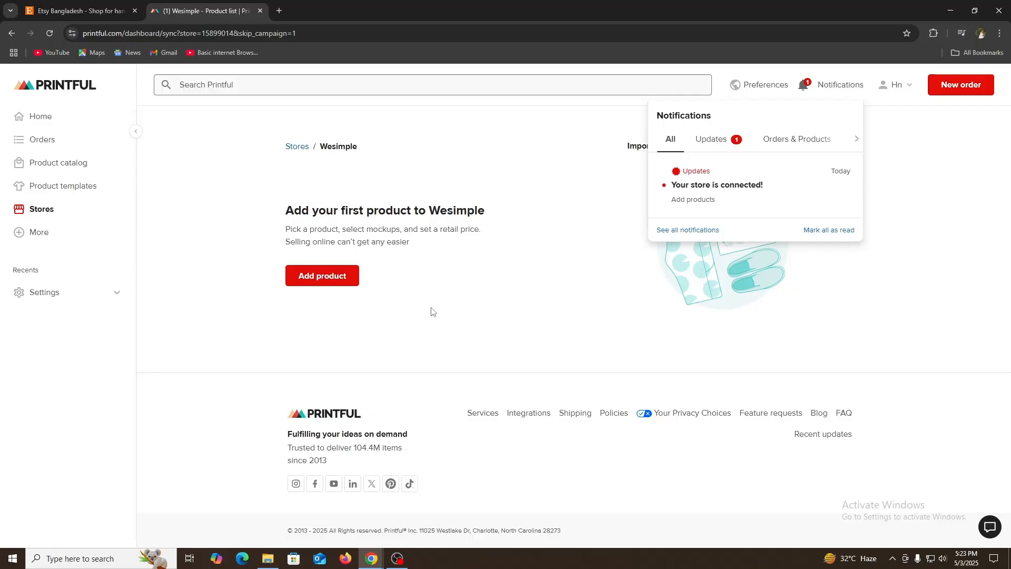
click(323, 283)
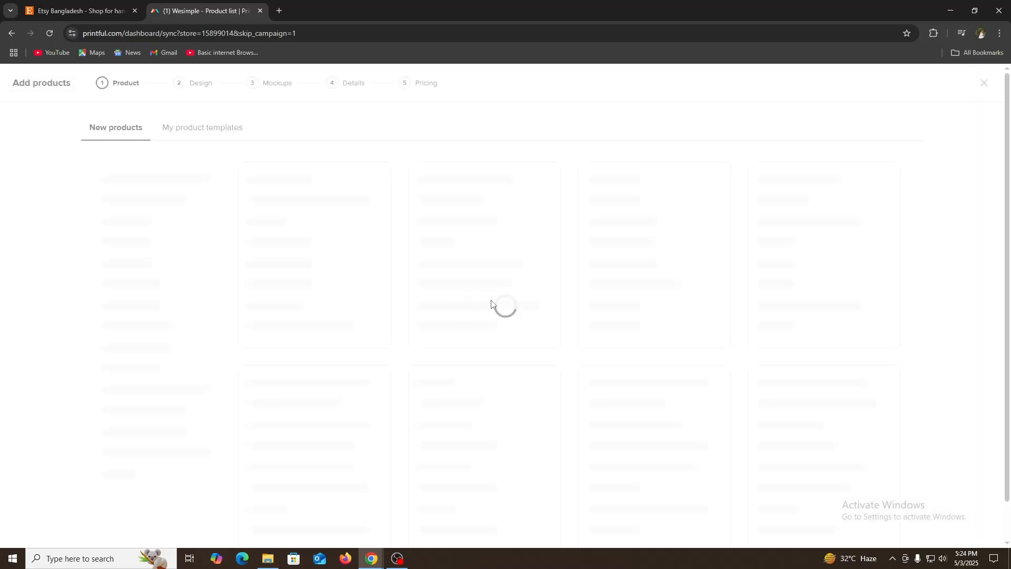
scroll(445, 323, down, 5)
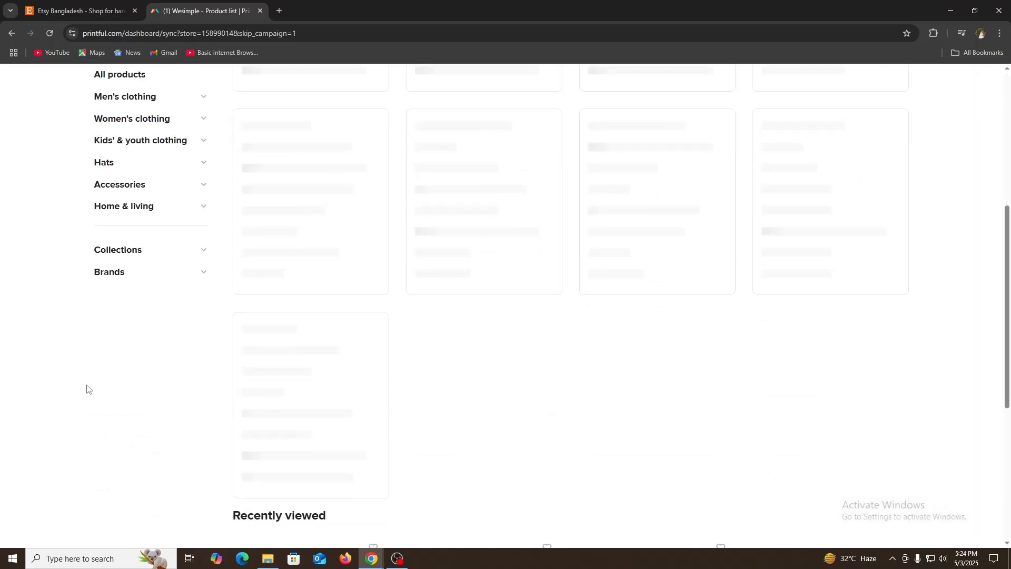
click(142, 184)
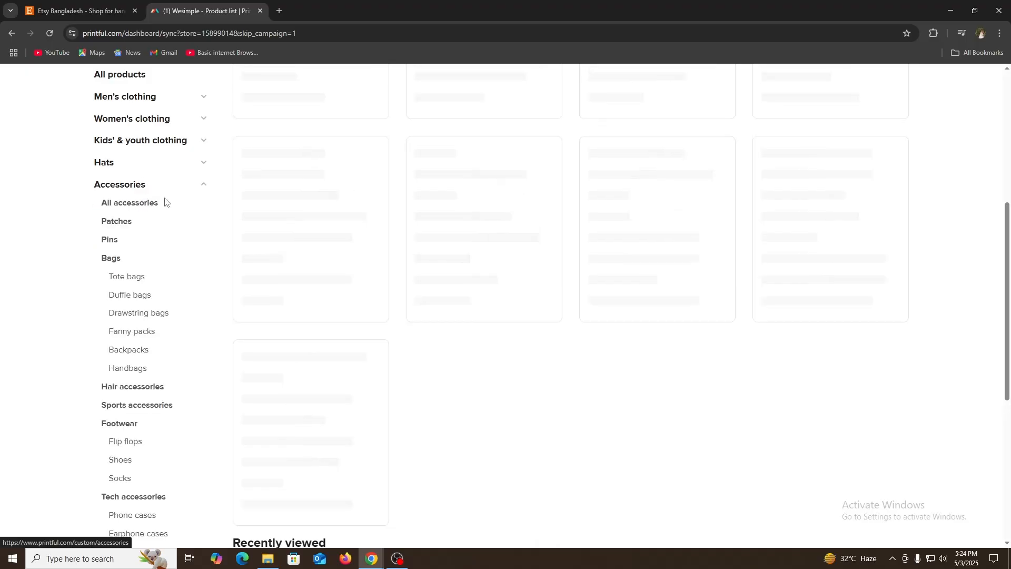
scroll(166, 297, down, 5)
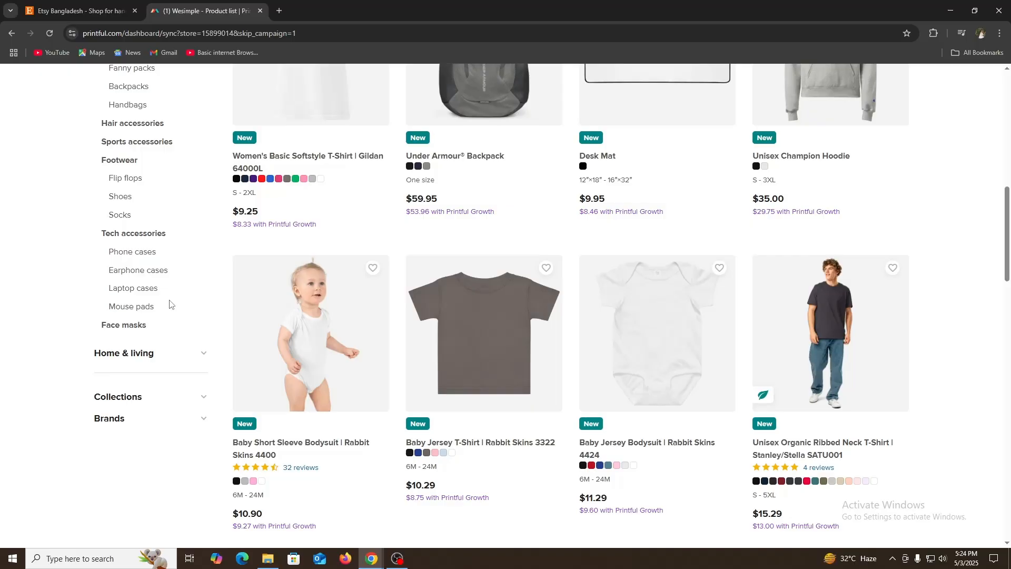
click(133, 252)
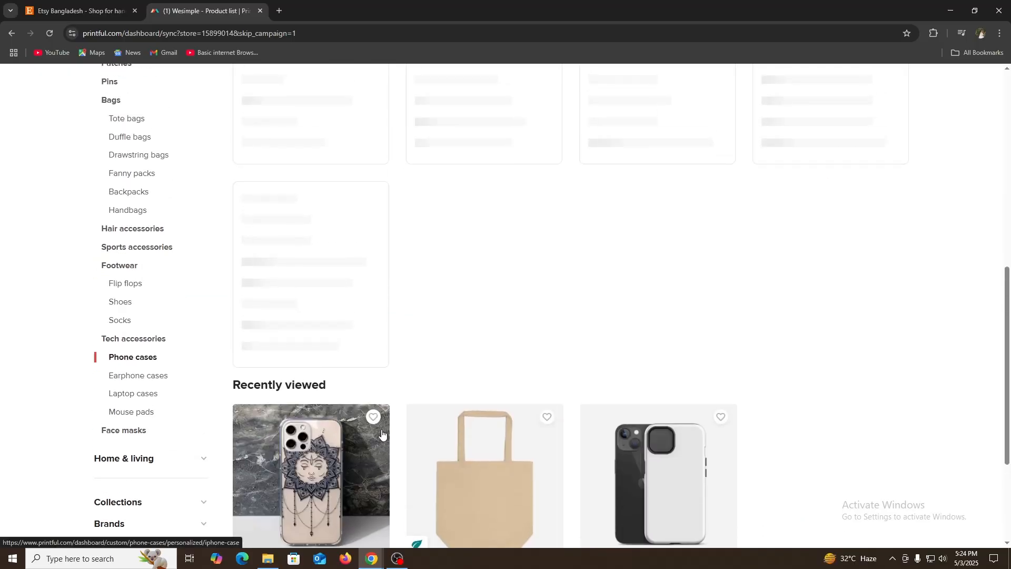
scroll(445, 338, up, 7)
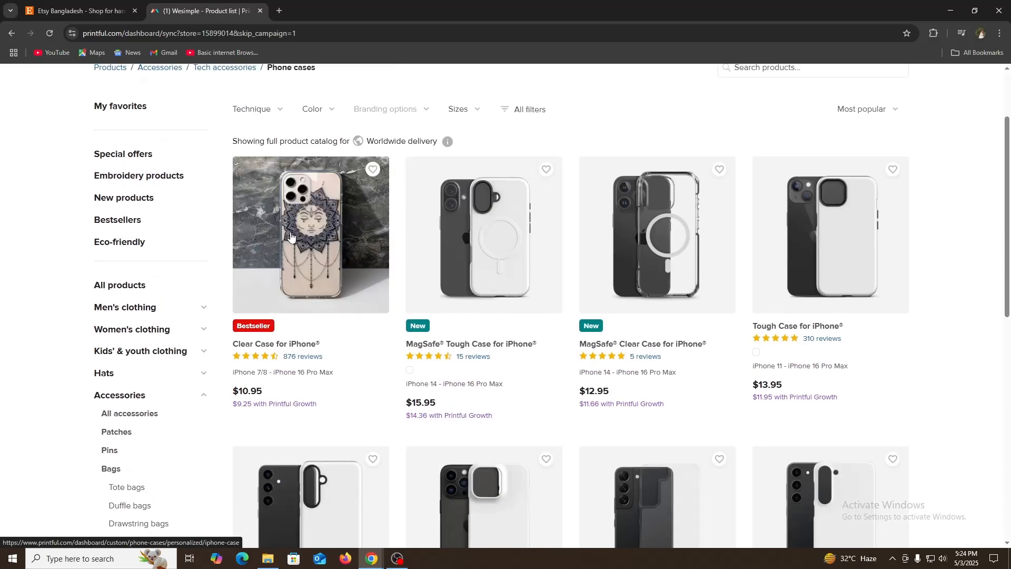
click(296, 355)
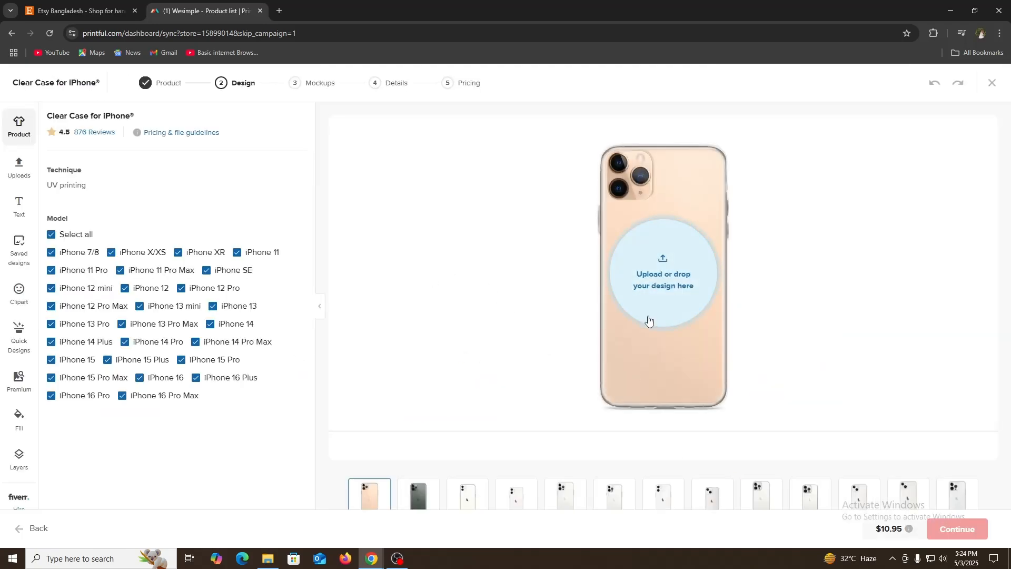
Add the Melting Smiley Face clipart, move it to the right edge of the phone case, and continue to mockups.
click(19, 293)
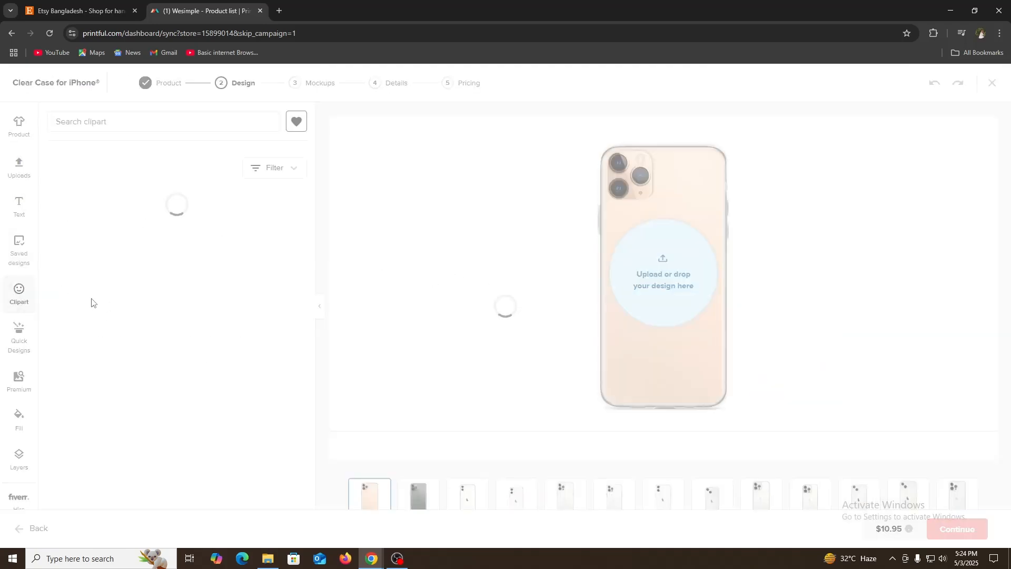
click(78, 323)
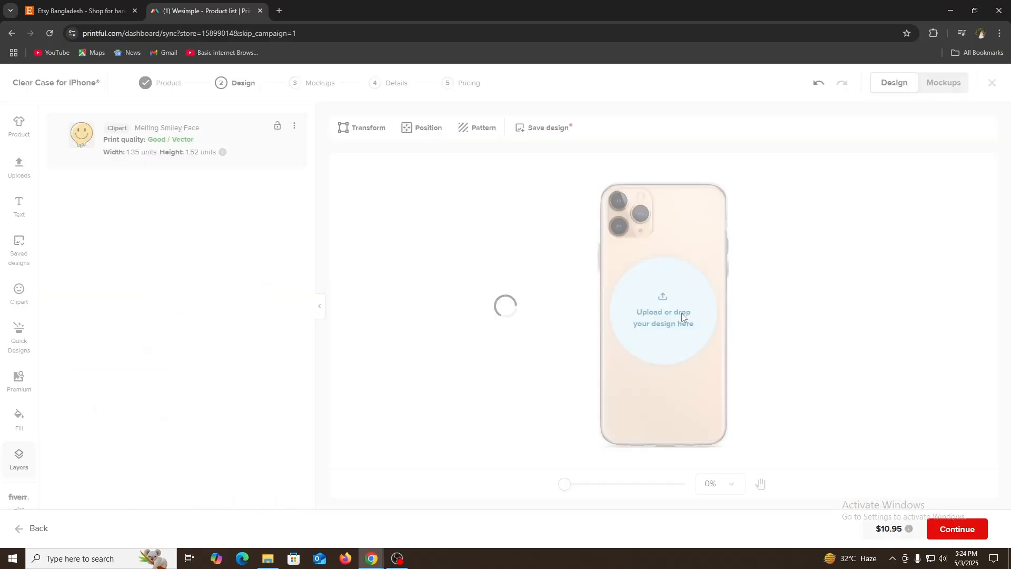
drag(684, 337, 714, 331)
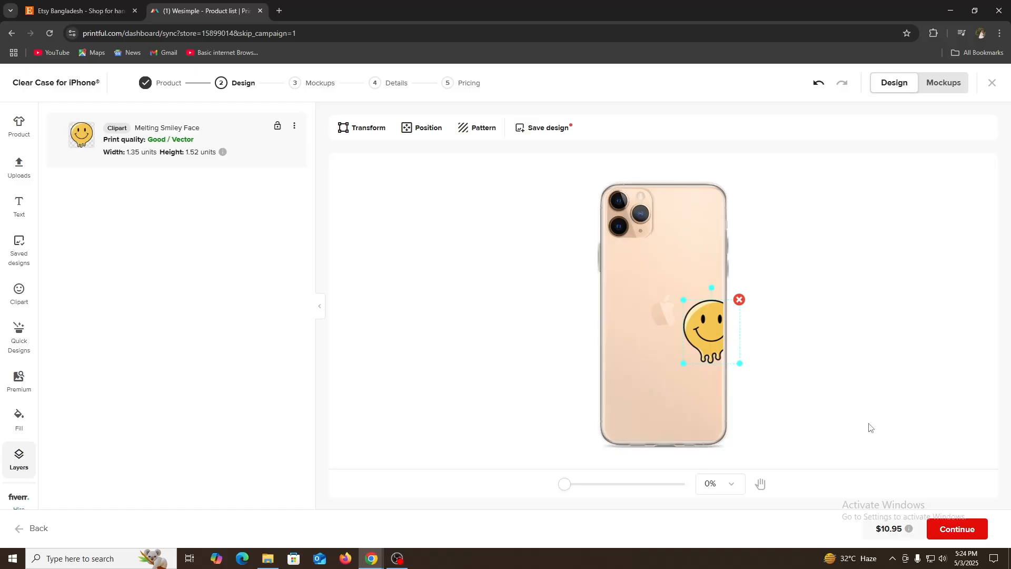
click(970, 535)
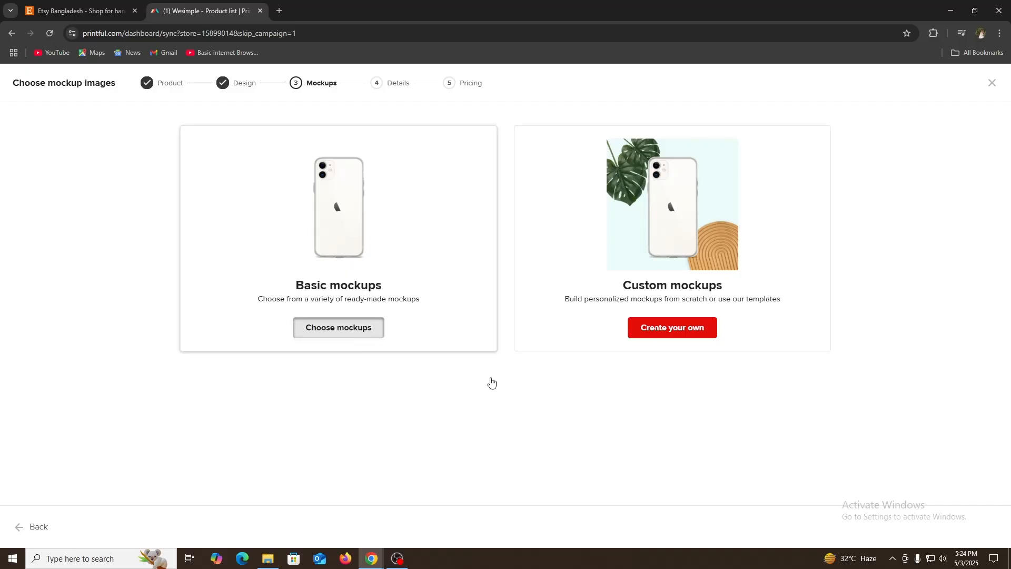
Use the basic mockup showing glasses and a watch on a dark background, and accept the default product details.
scroll(607, 392, down, 1)
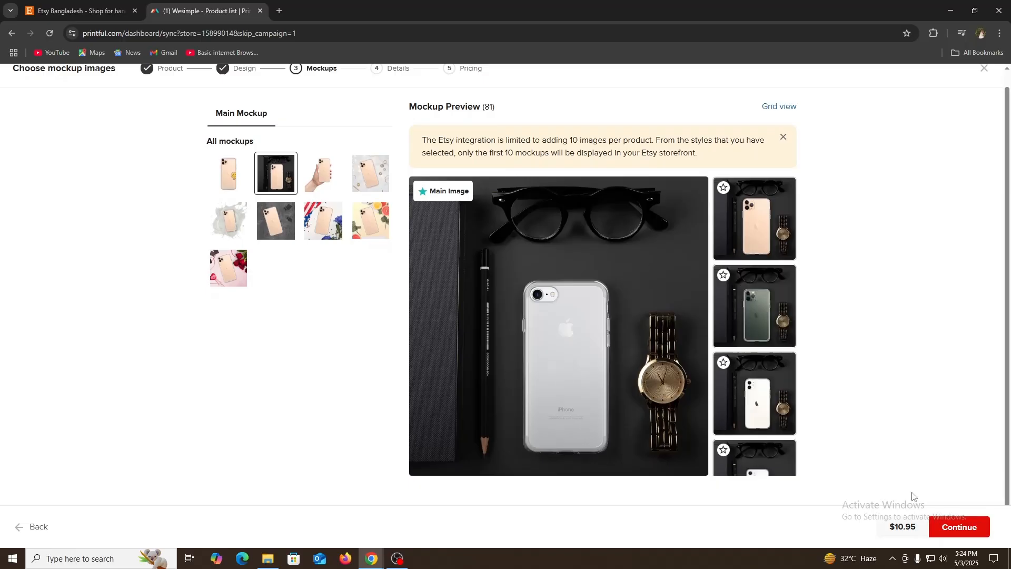
click(967, 533)
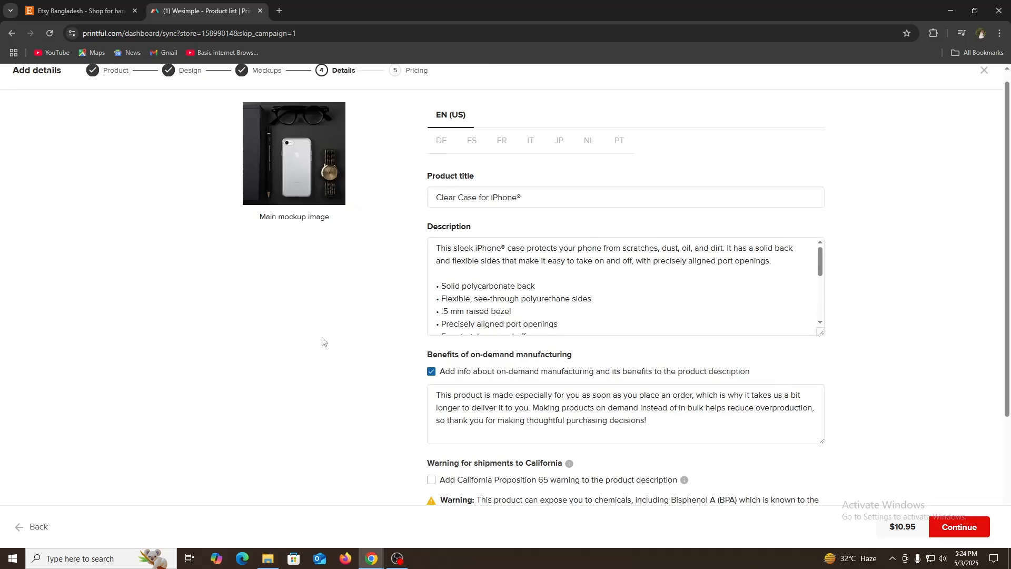
scroll(537, 475, down, 3)
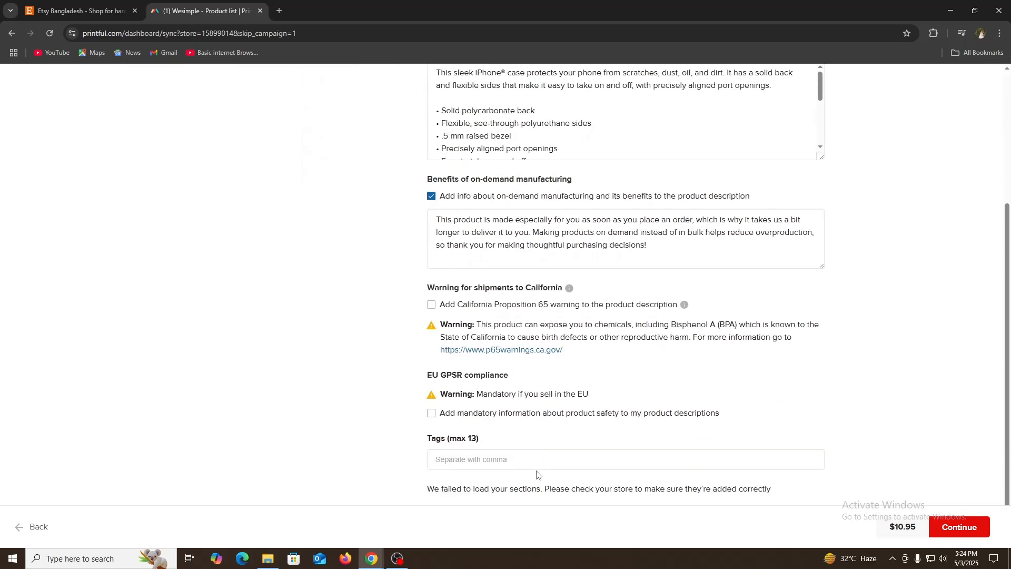
click(966, 533)
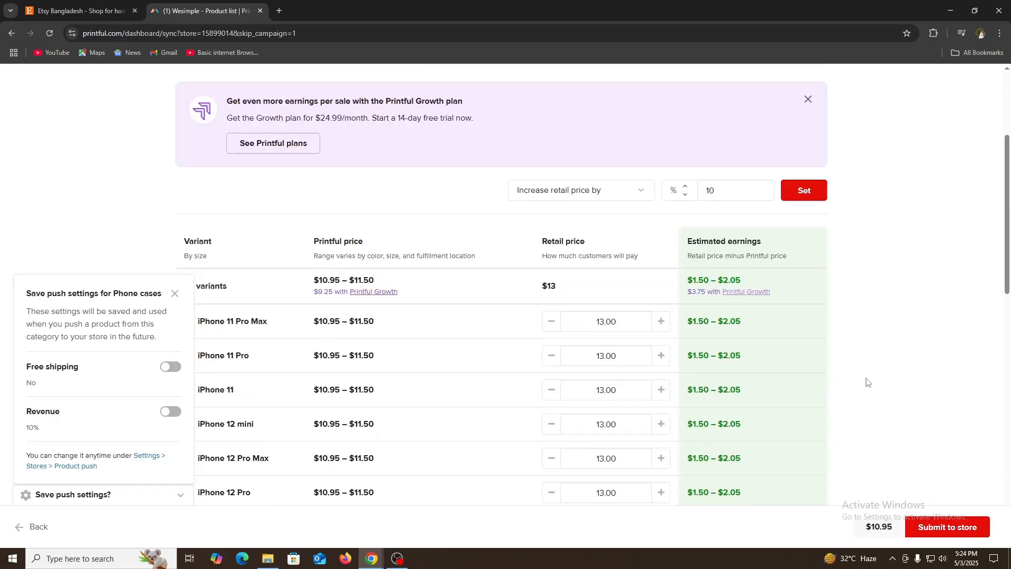
Review the variant pricing, submit the product to the store with the default retail prices, and dismiss the first-product message.
scroll(954, 429, down, 3)
scroll(954, 430, up, 5)
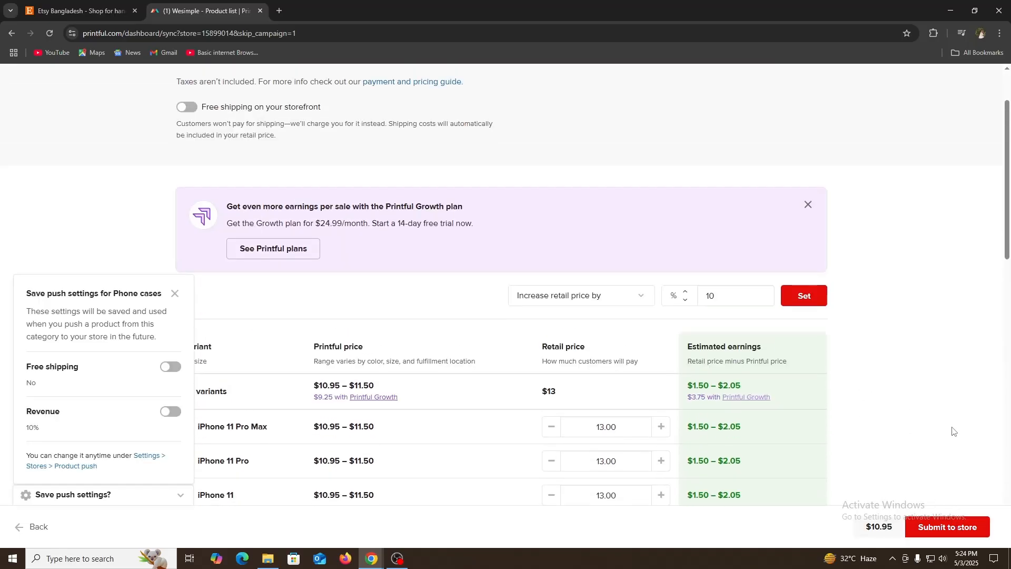
click(942, 528)
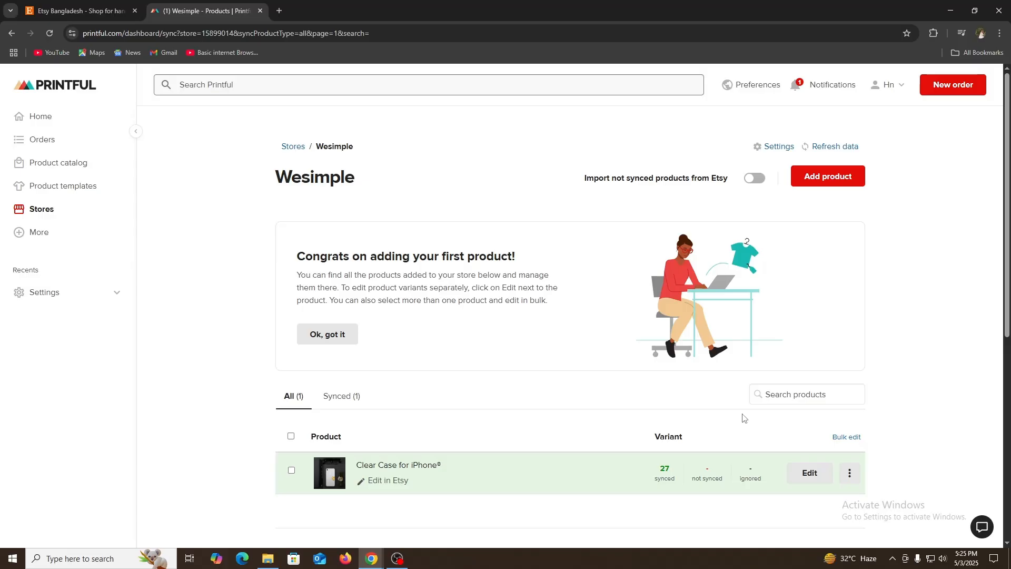
click(327, 336)
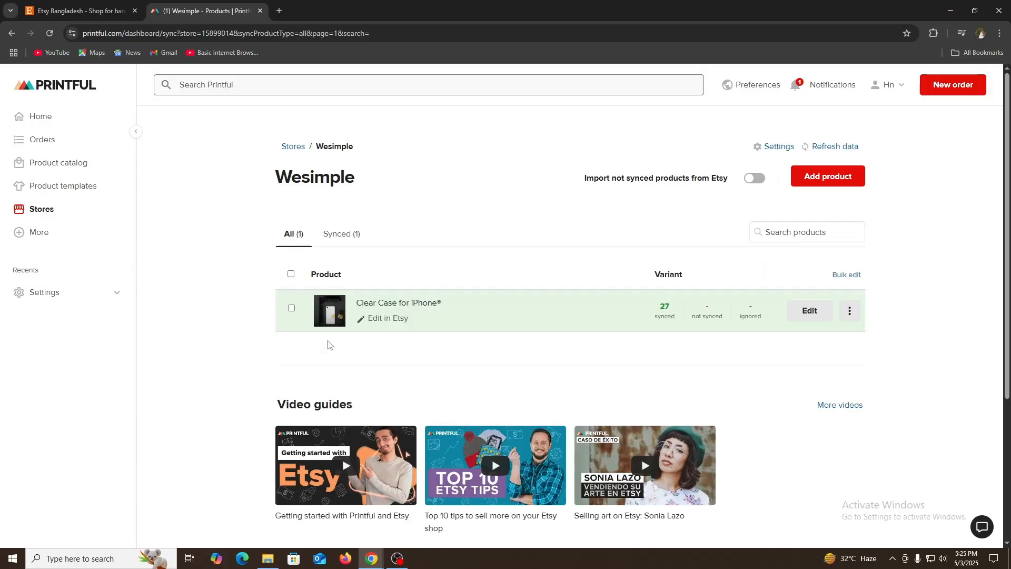